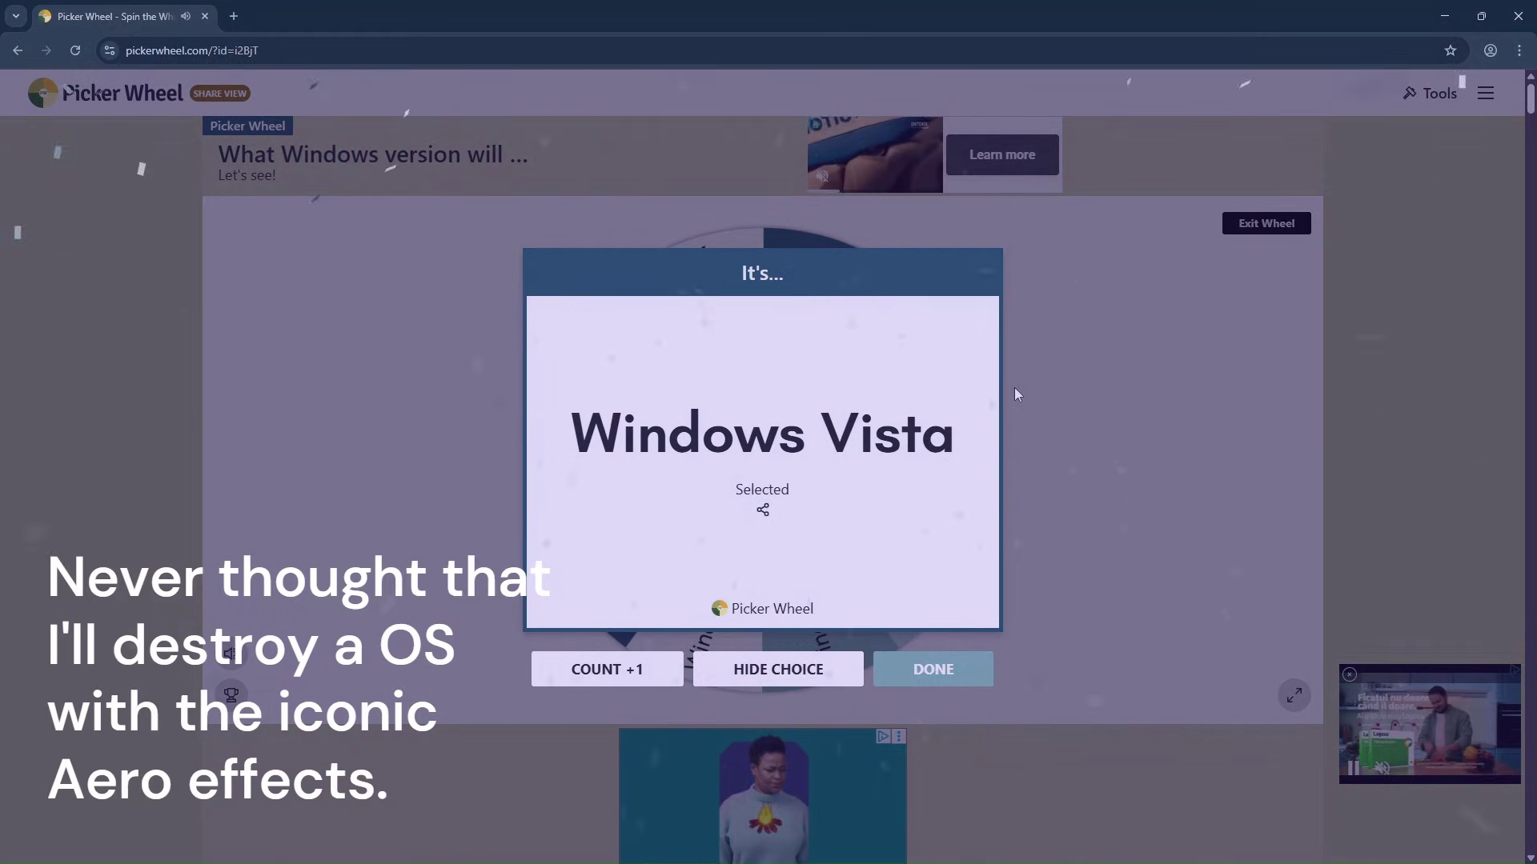
pyautogui.click(1075, 456)
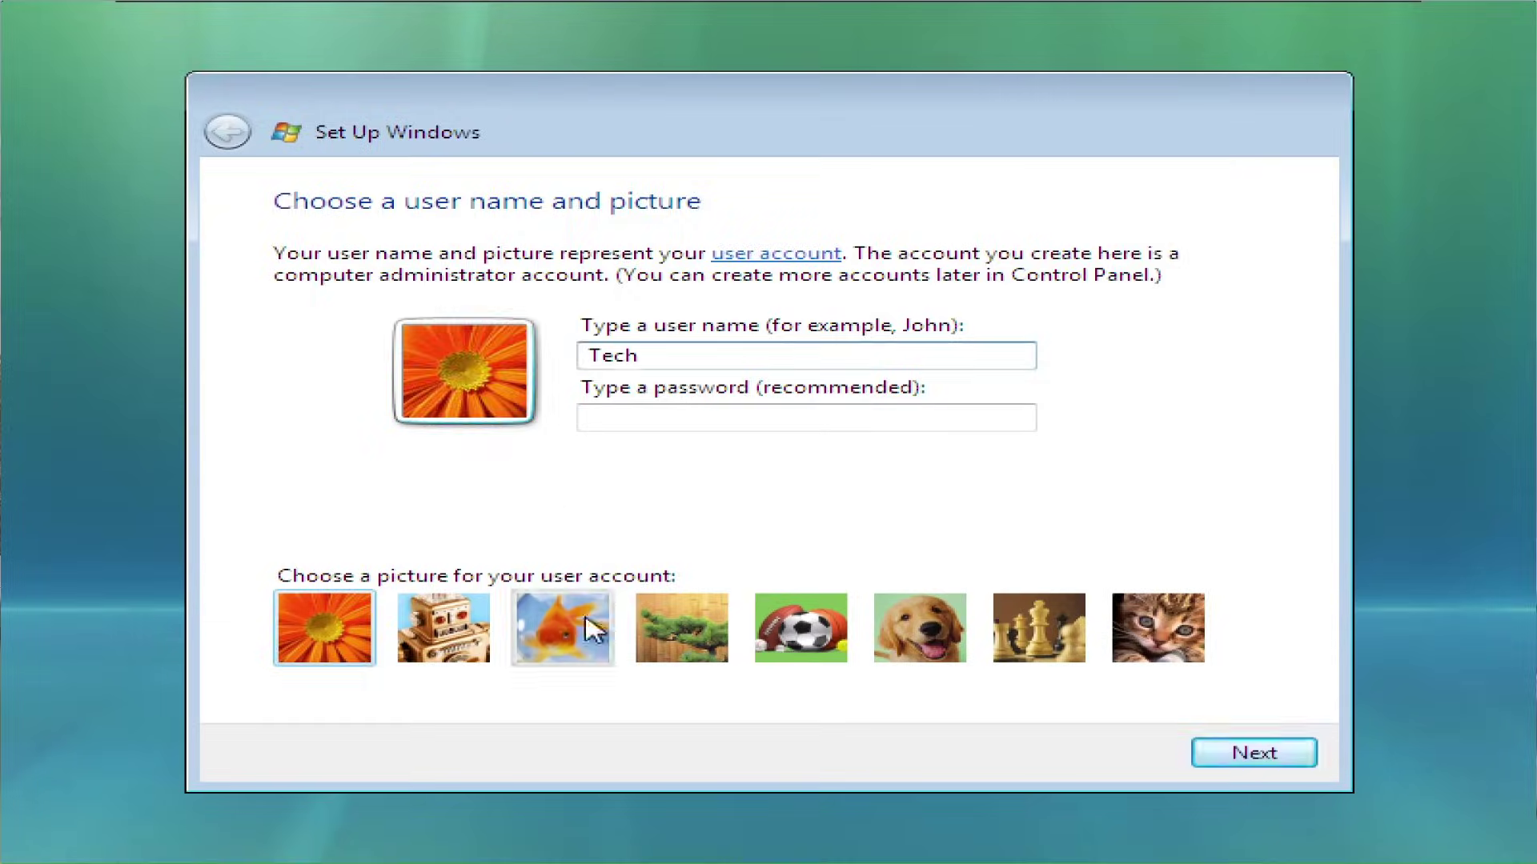
pyautogui.click(1253, 752)
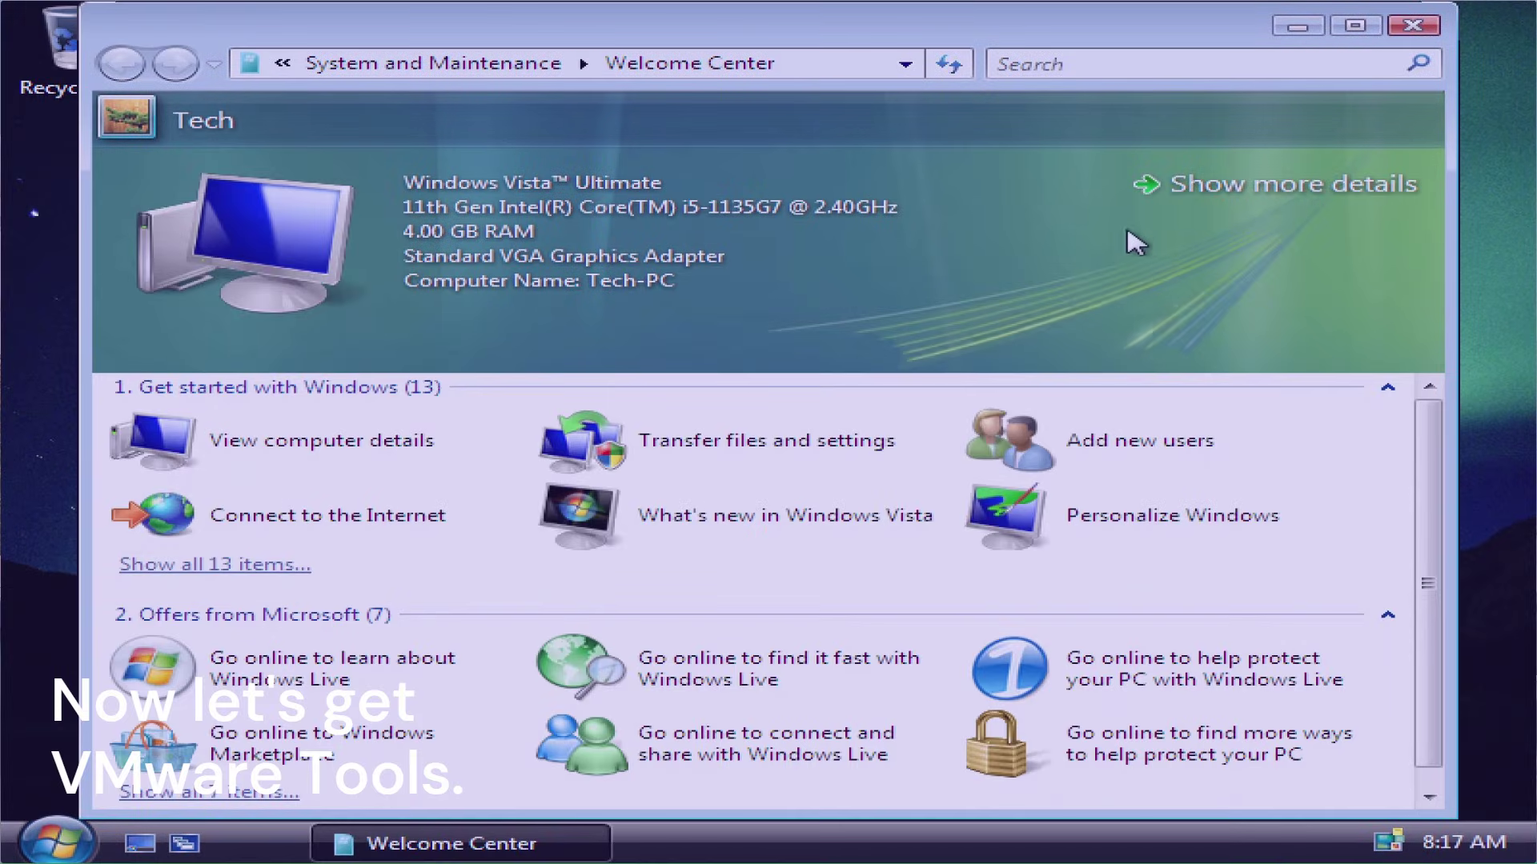
# Step: Close the Welcome Center and start the VMware Tools installation for the Windows Vista virtual machine
pyautogui.click(1413, 26)
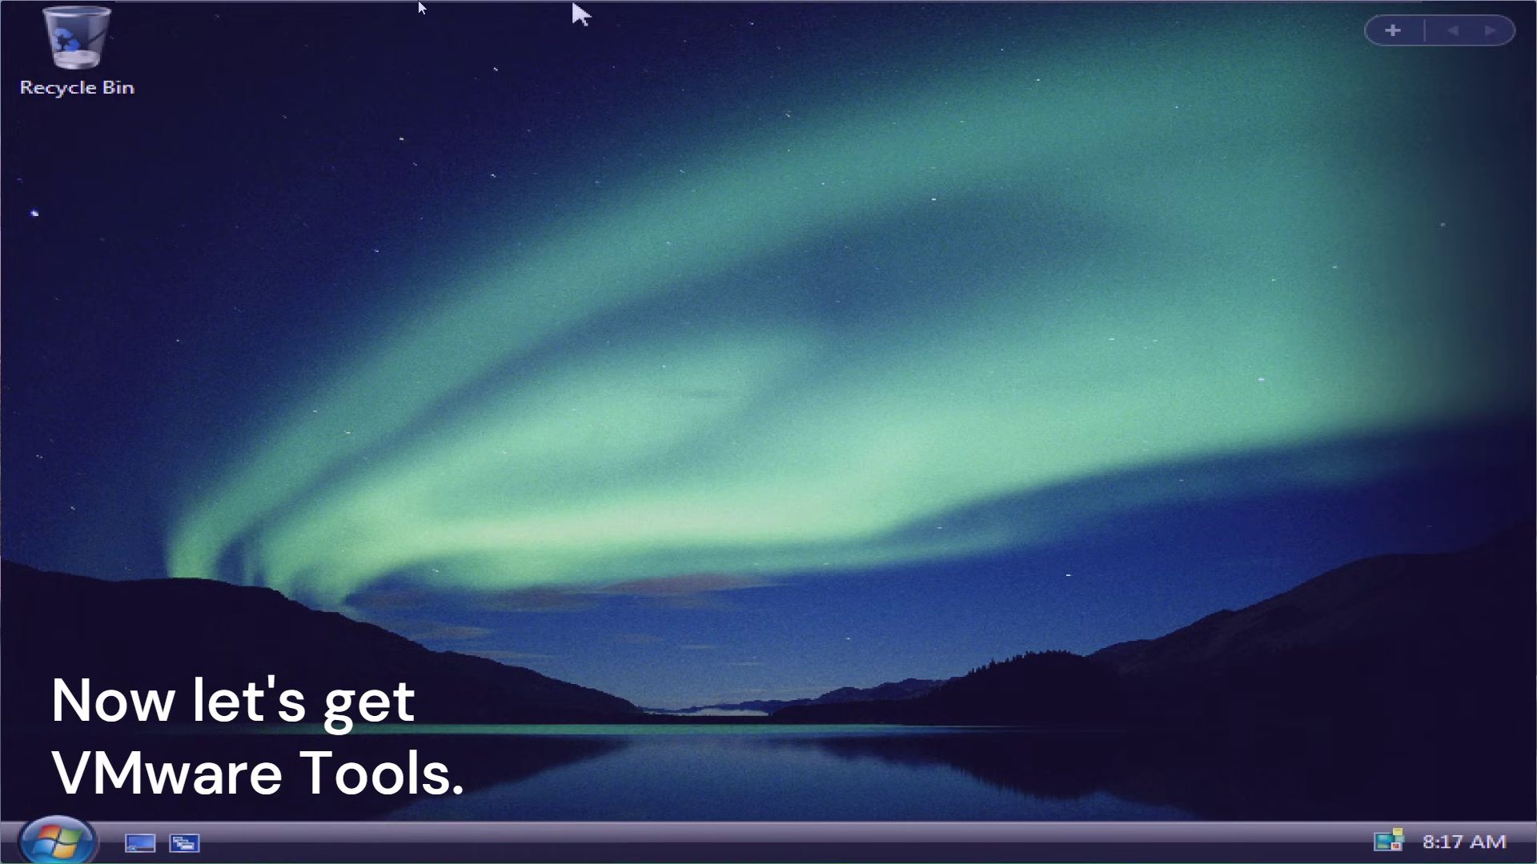
pyautogui.moveTo(450, 22)
pyautogui.click(261, 10)
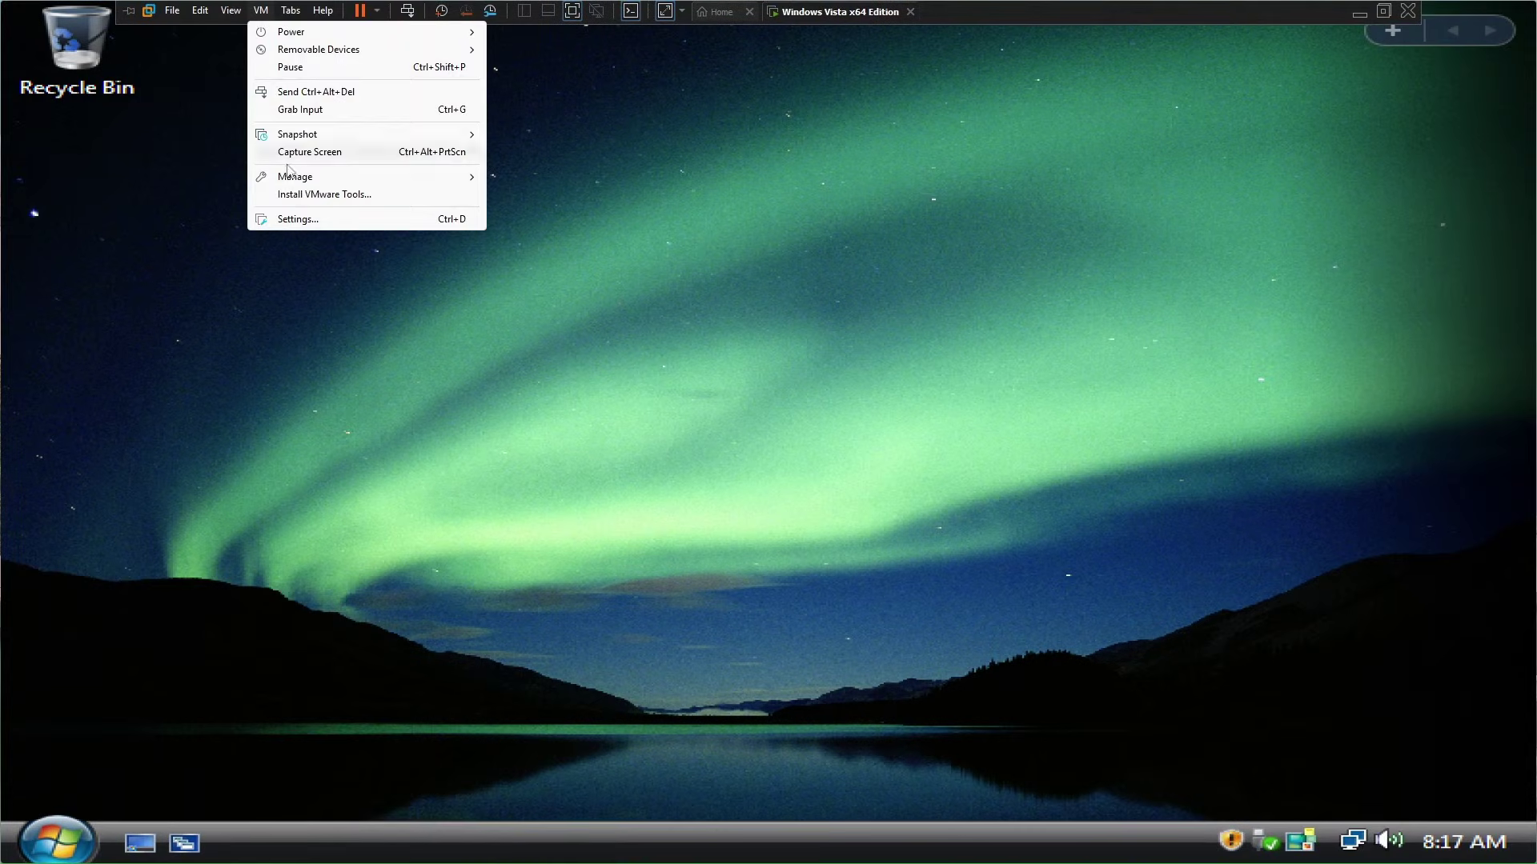
pyautogui.click(312, 195)
pyautogui.click(766, 489)
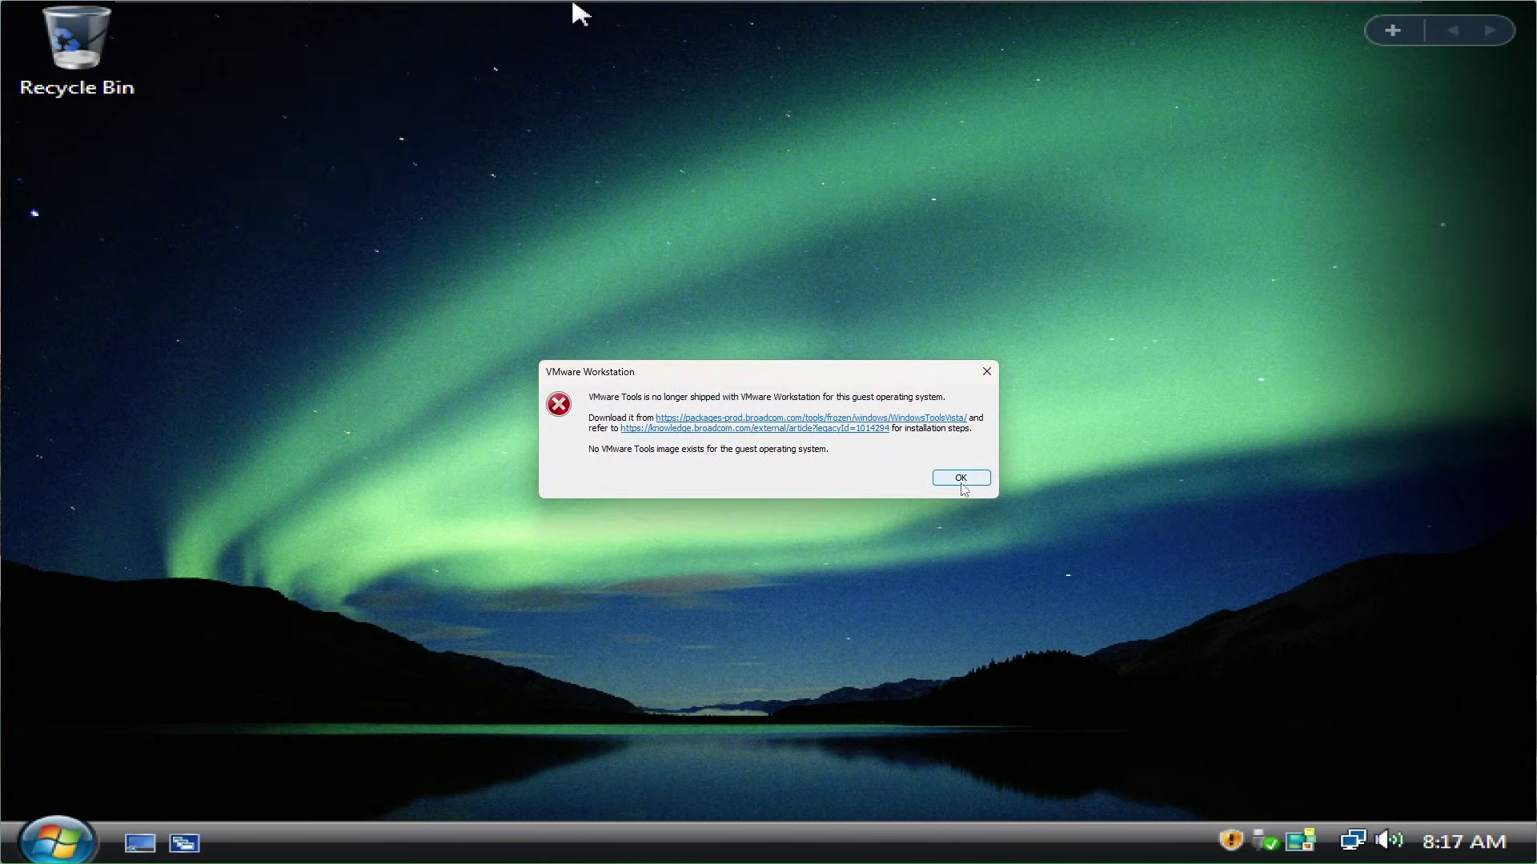
# Step: Open Broadcom's WindowsToolsVista download page in the browser and download windows.iso from the SP1 folder
pyautogui.click(768, 417)
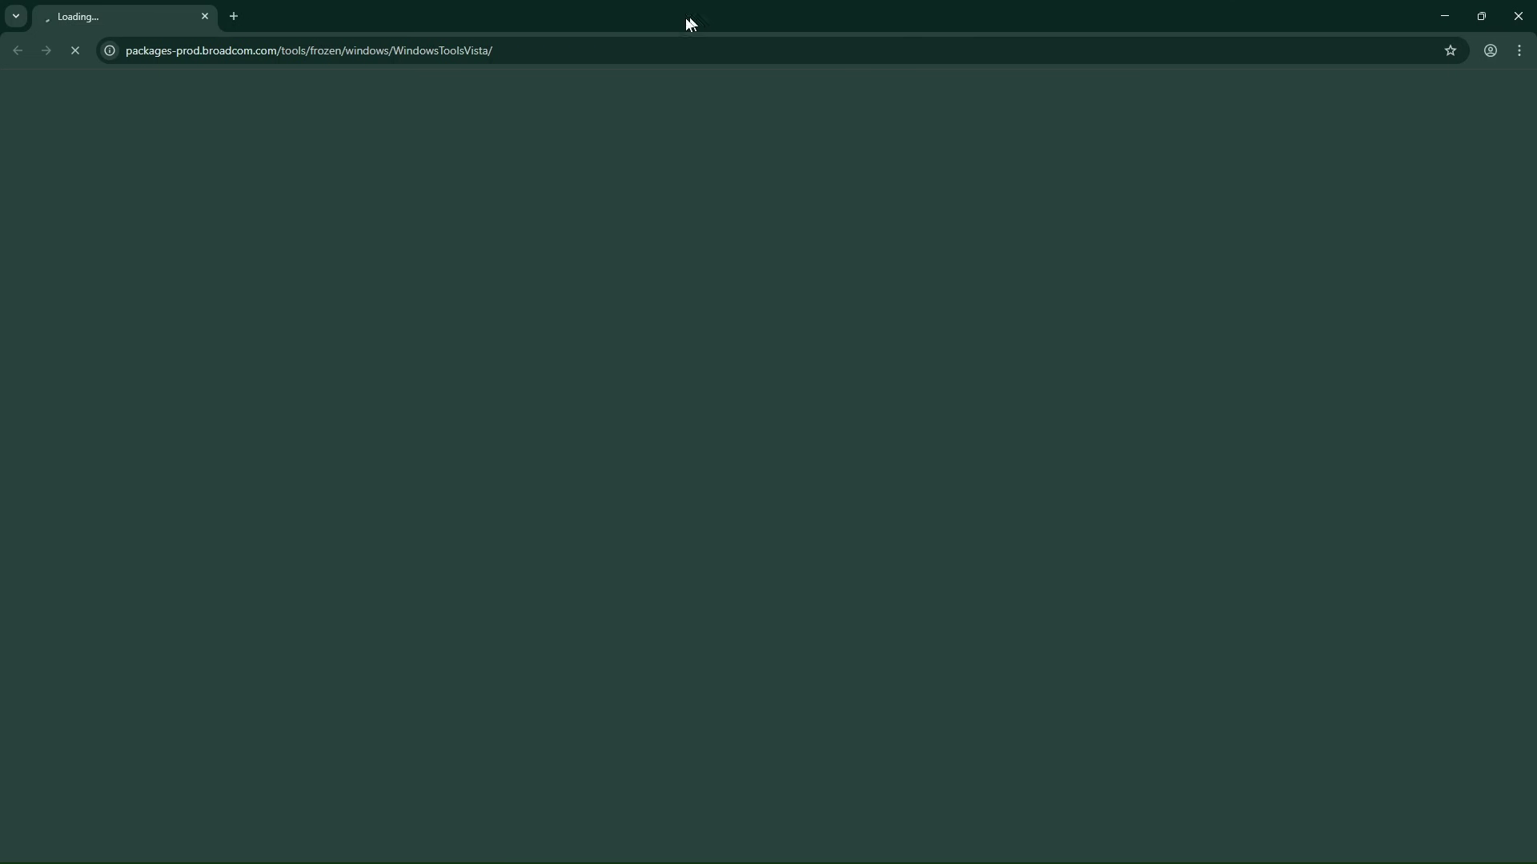
pyautogui.moveTo(690, 22); pyautogui.dragTo(731, 119)
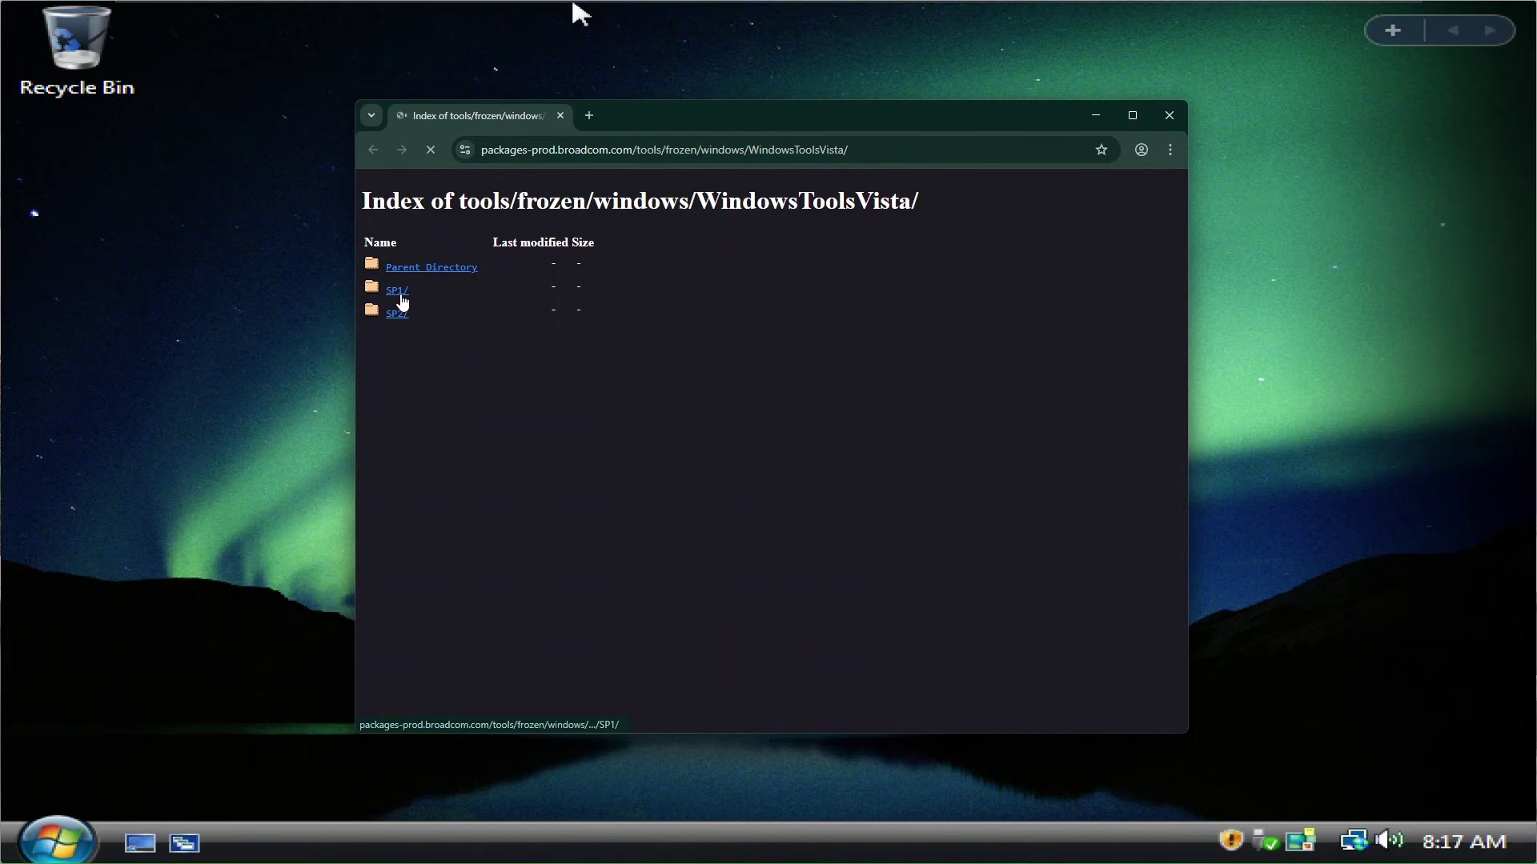
pyautogui.click(402, 296)
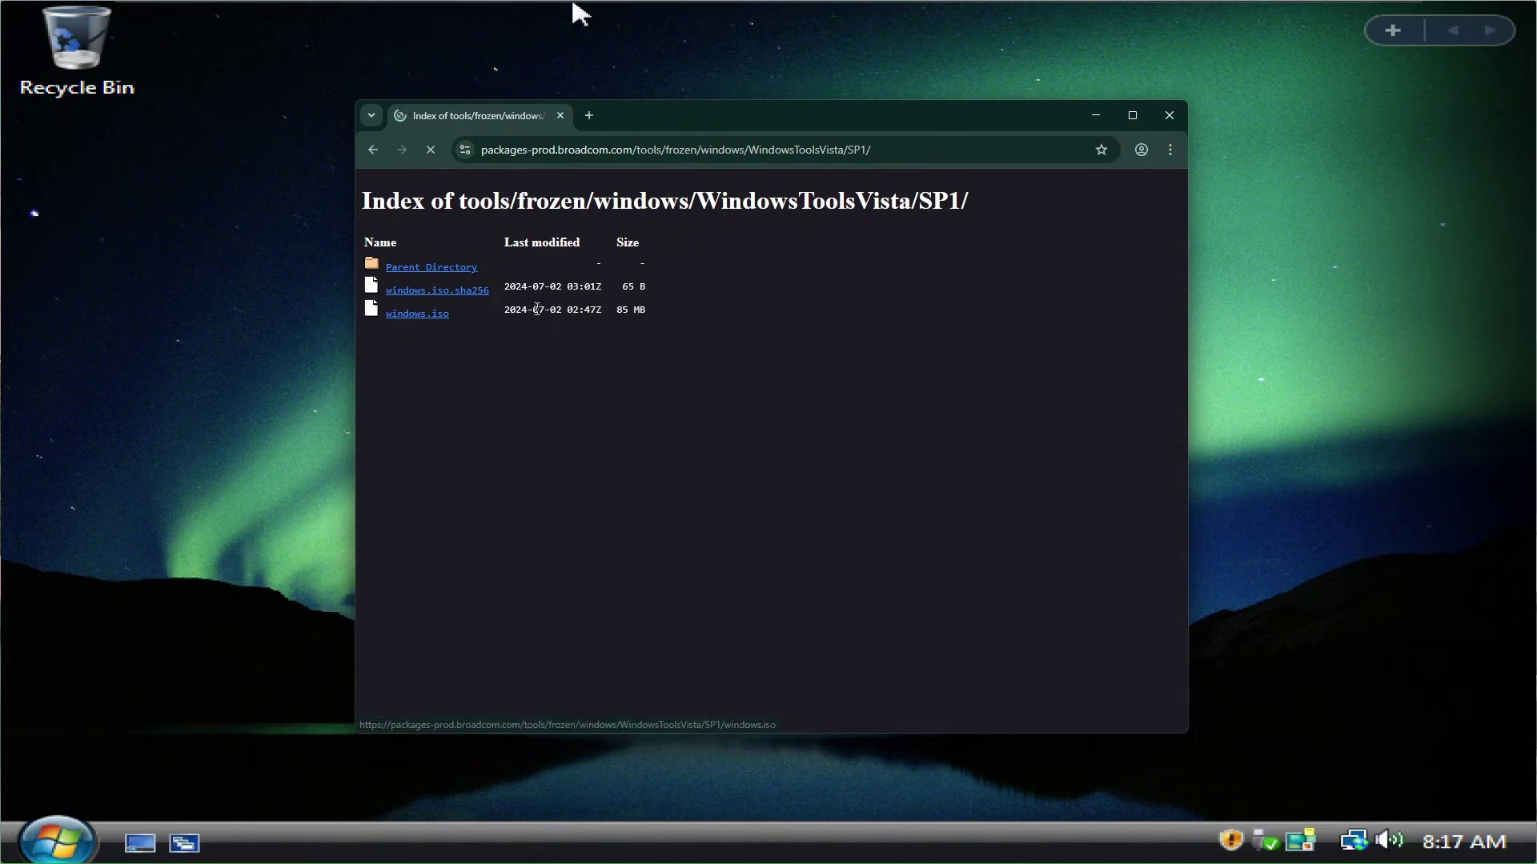
pyautogui.click(434, 319)
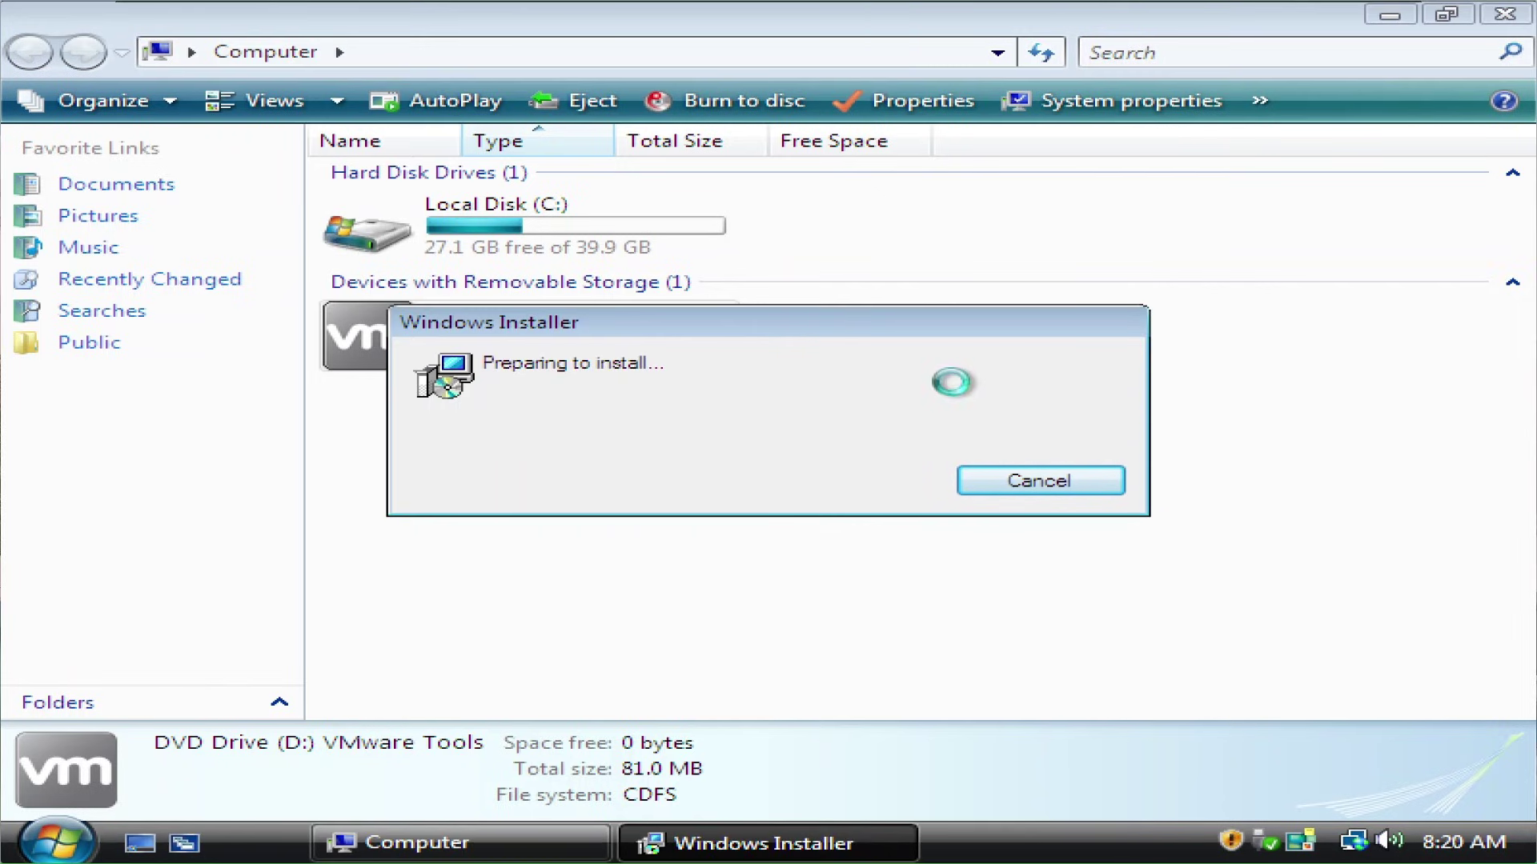
# Step: Proceed through the VMware Tools setup with its default options and begin the installation
pyautogui.press('Return')
pyautogui.press('Return')
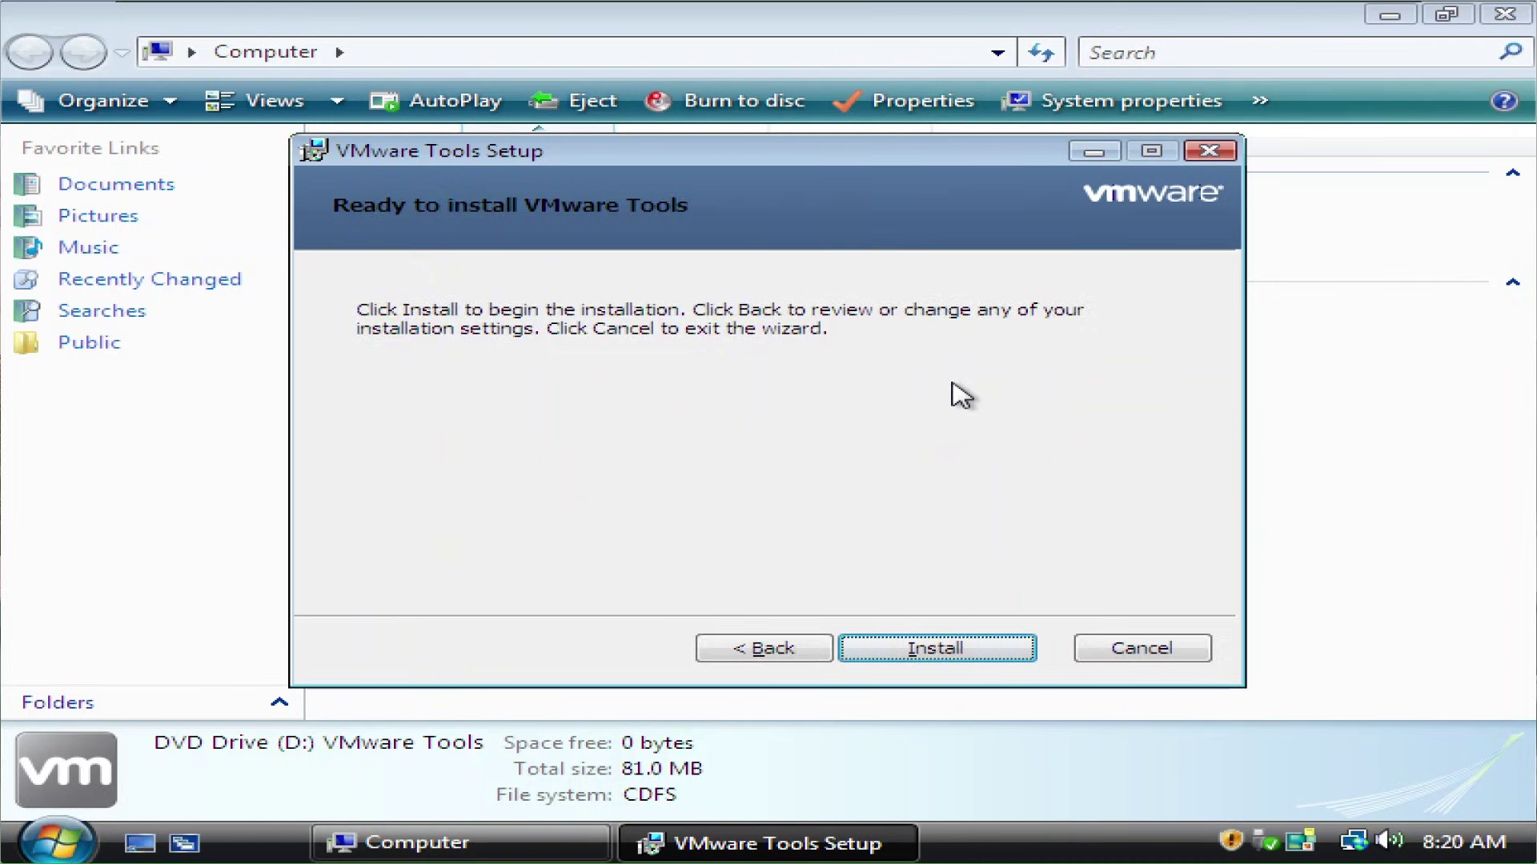
pyautogui.press('Return')
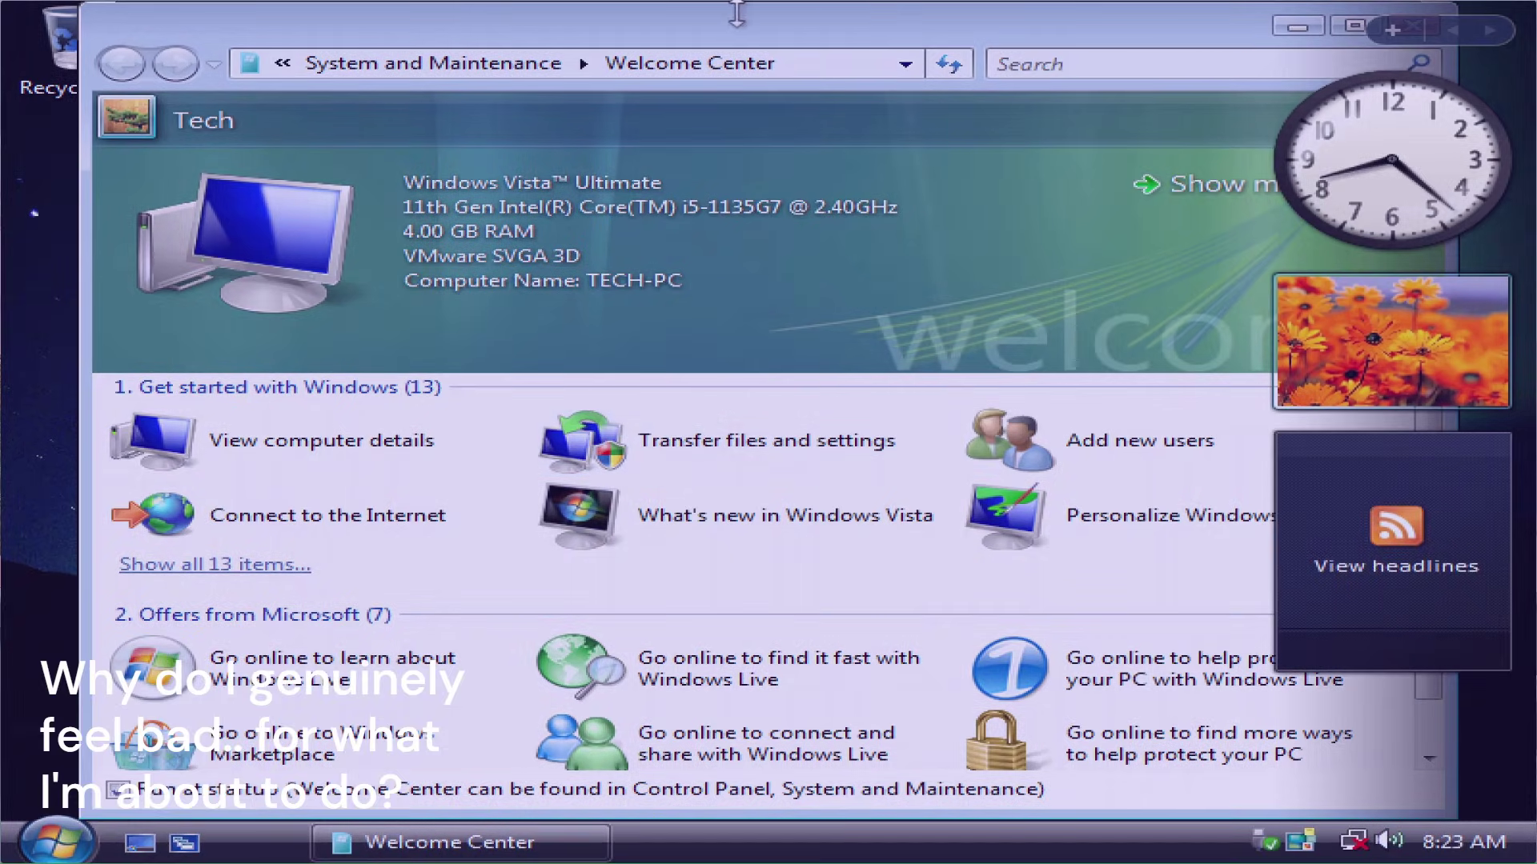
# Step: Set the screen resolution to 1920 by 1080 pixels in the Appearance and Personalization settings and keep the new display settings
pyautogui.click(54, 840)
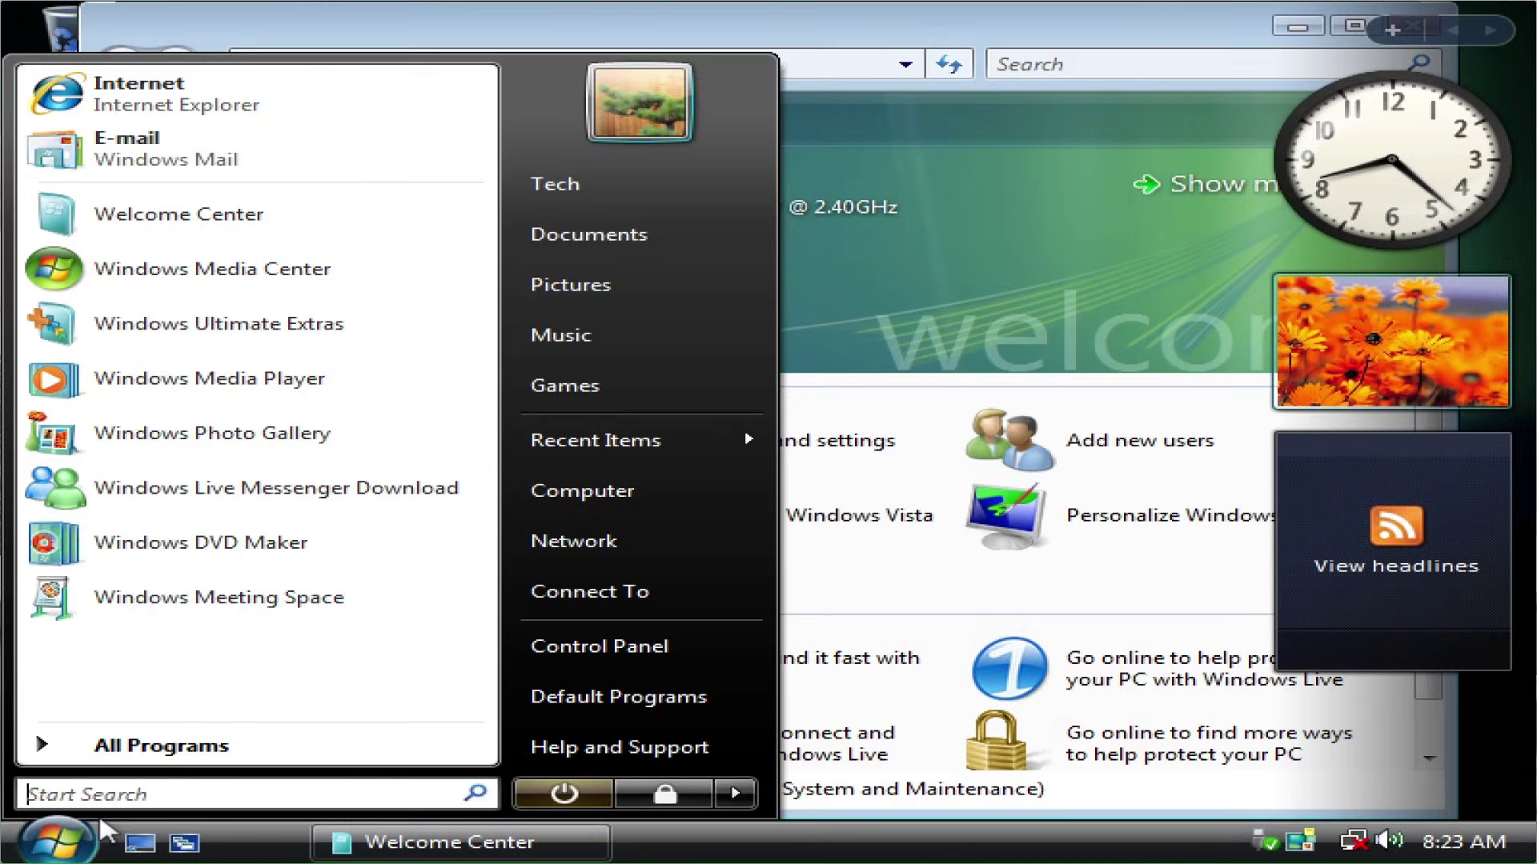
pyautogui.click(576, 613)
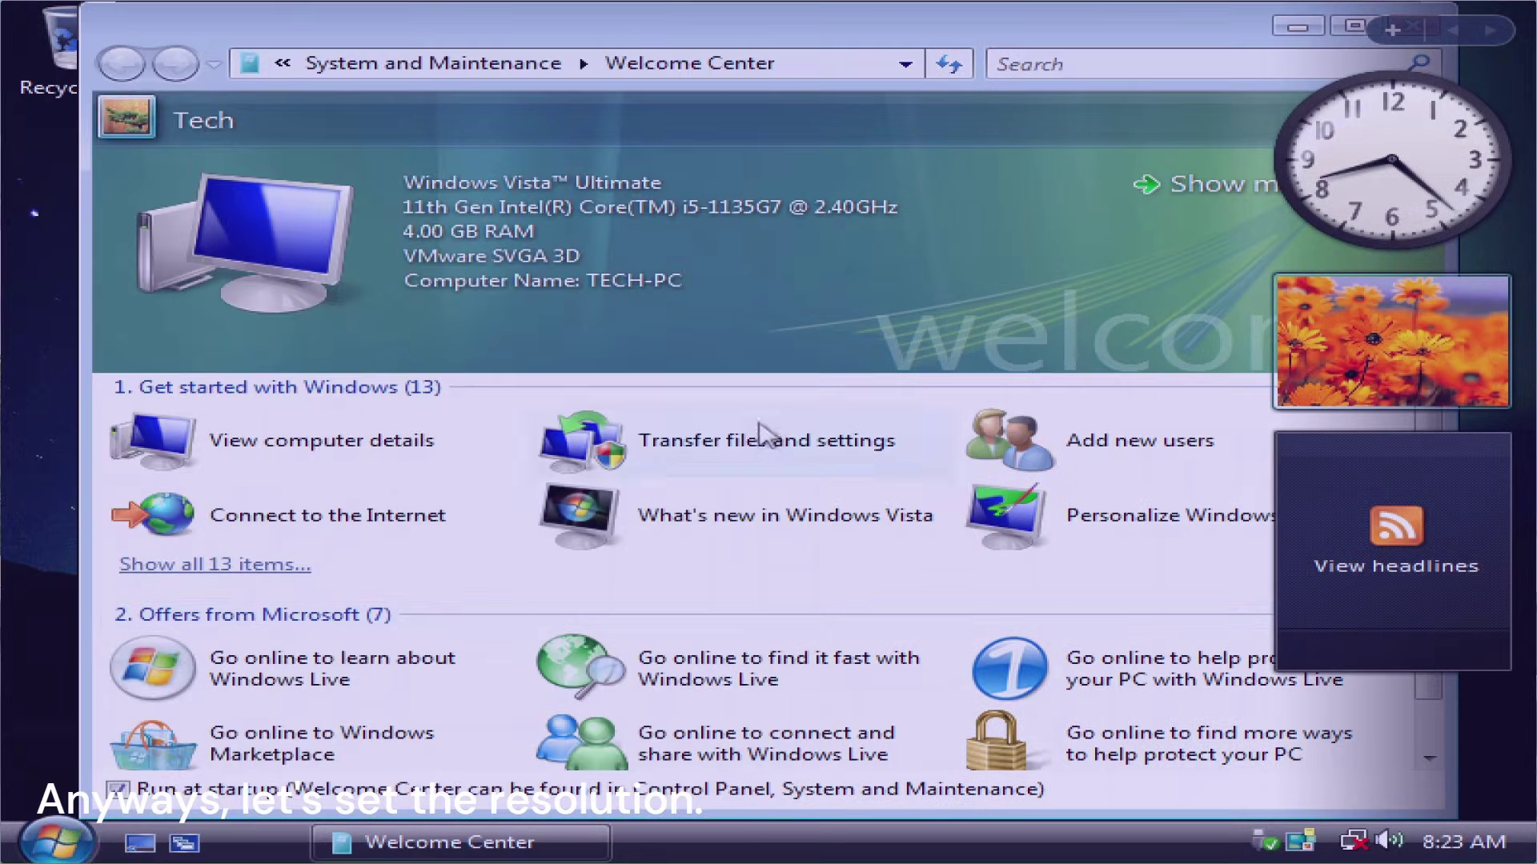
pyautogui.click(73, 835)
pyautogui.click(580, 647)
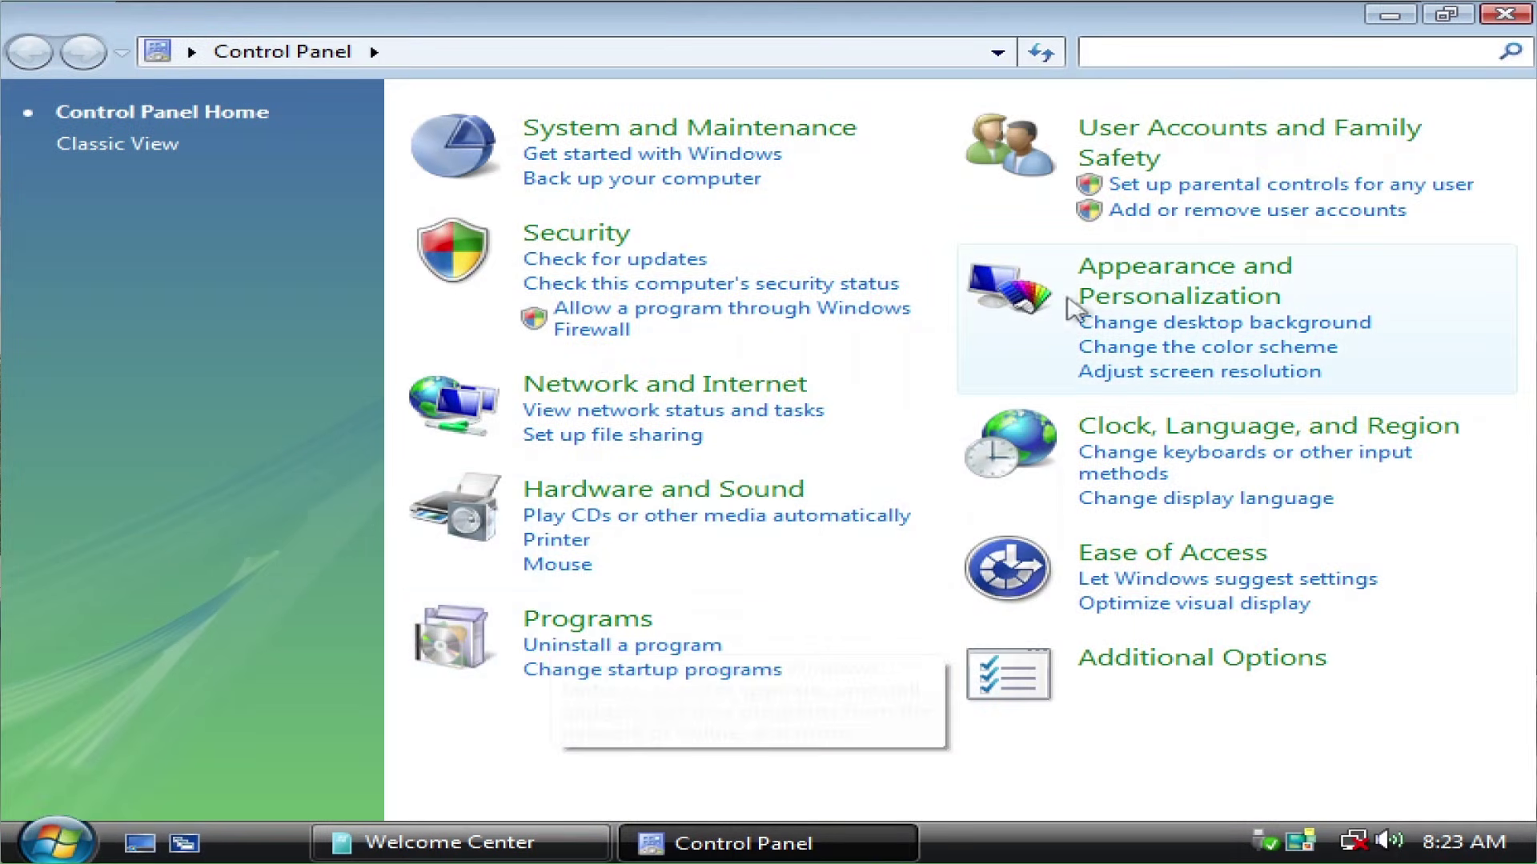
pyautogui.click(1090, 272)
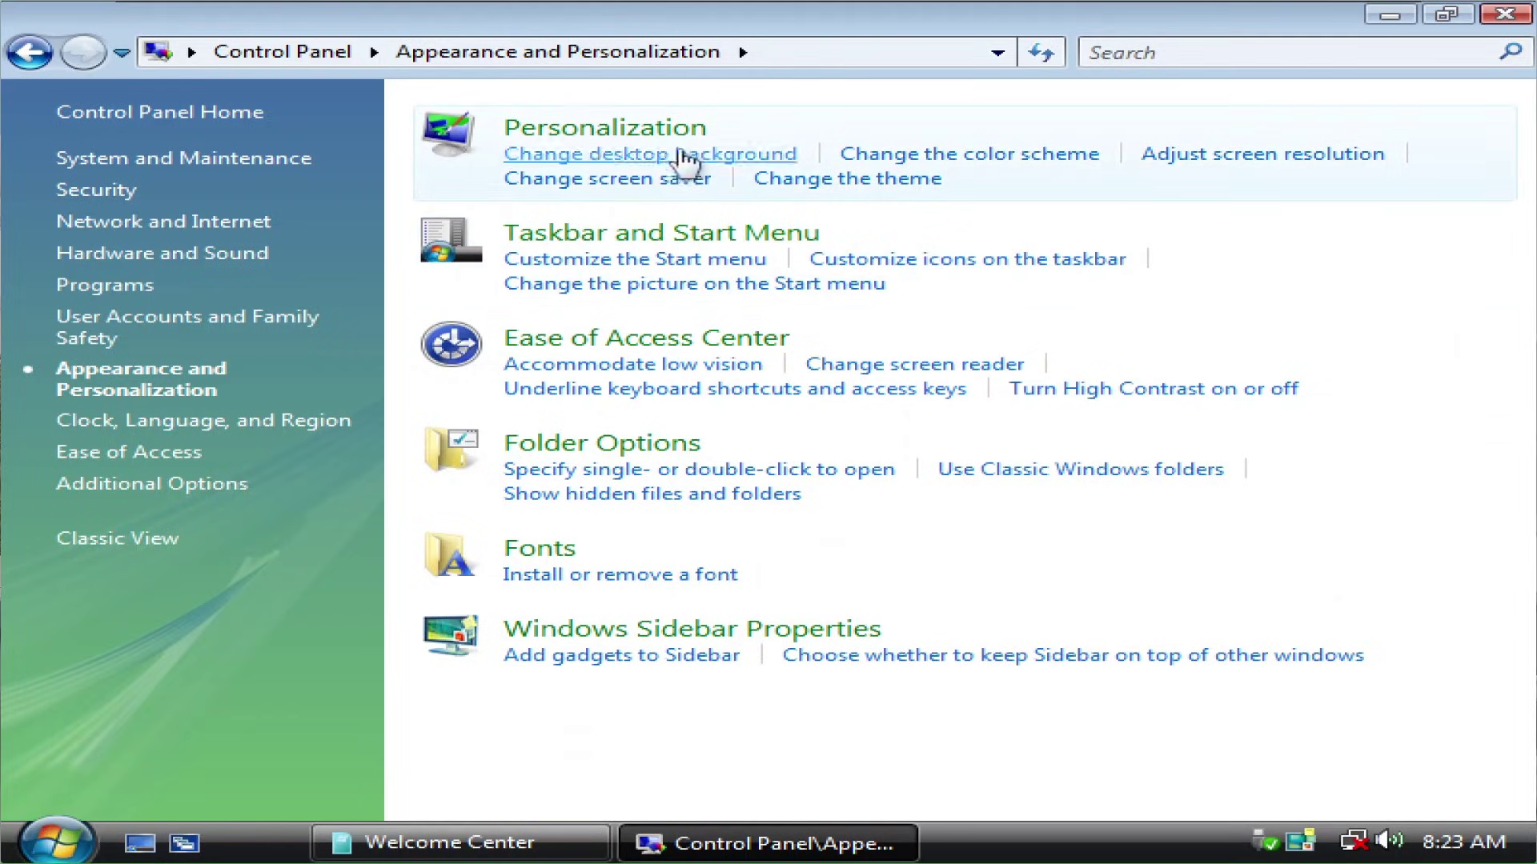
pyautogui.click(1259, 154)
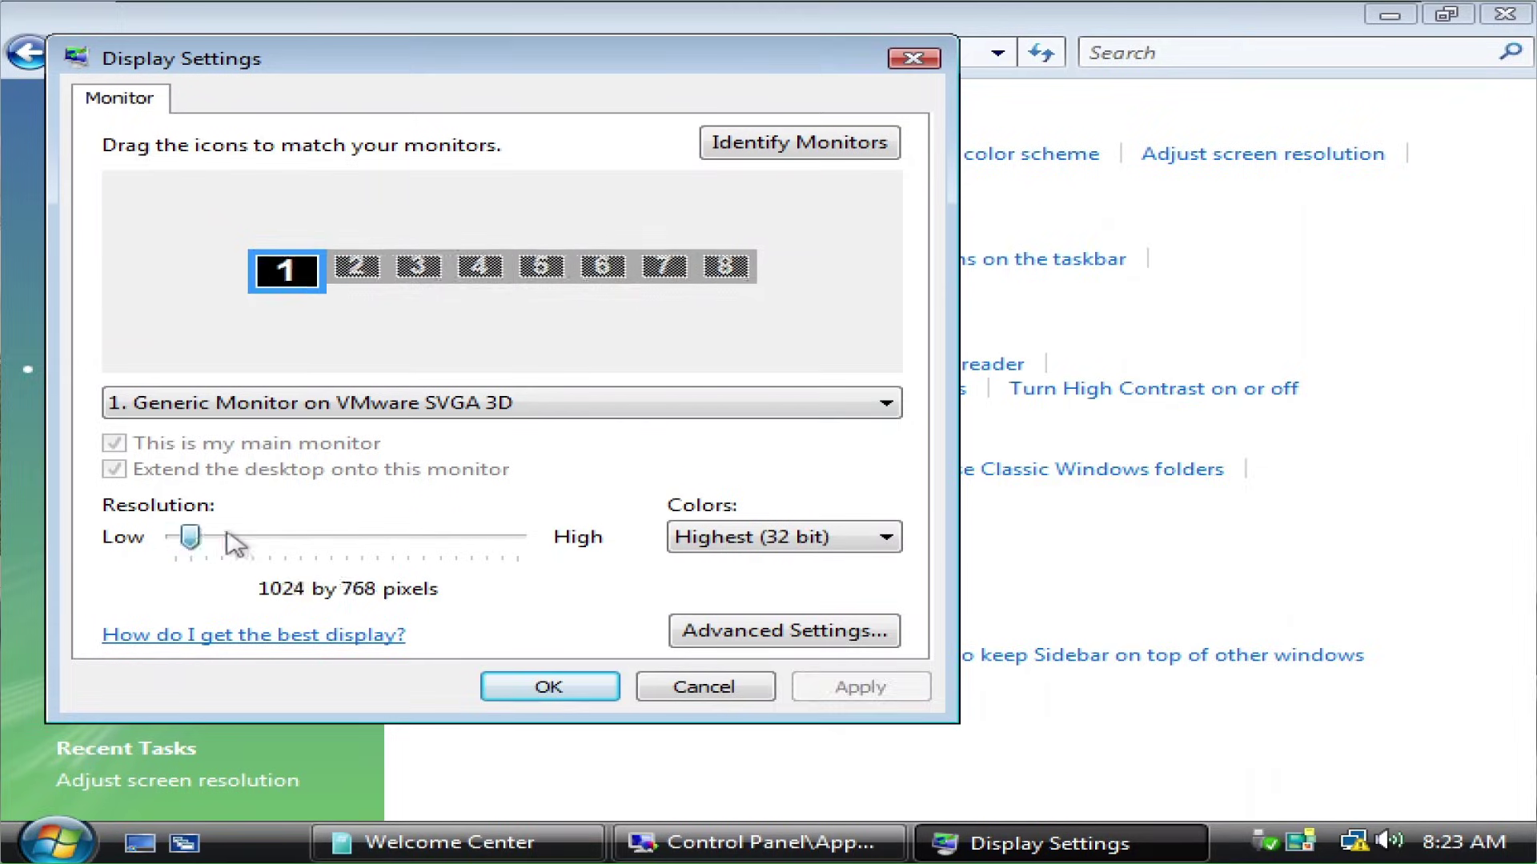
pyautogui.moveTo(189, 537); pyautogui.dragTo(380, 545)
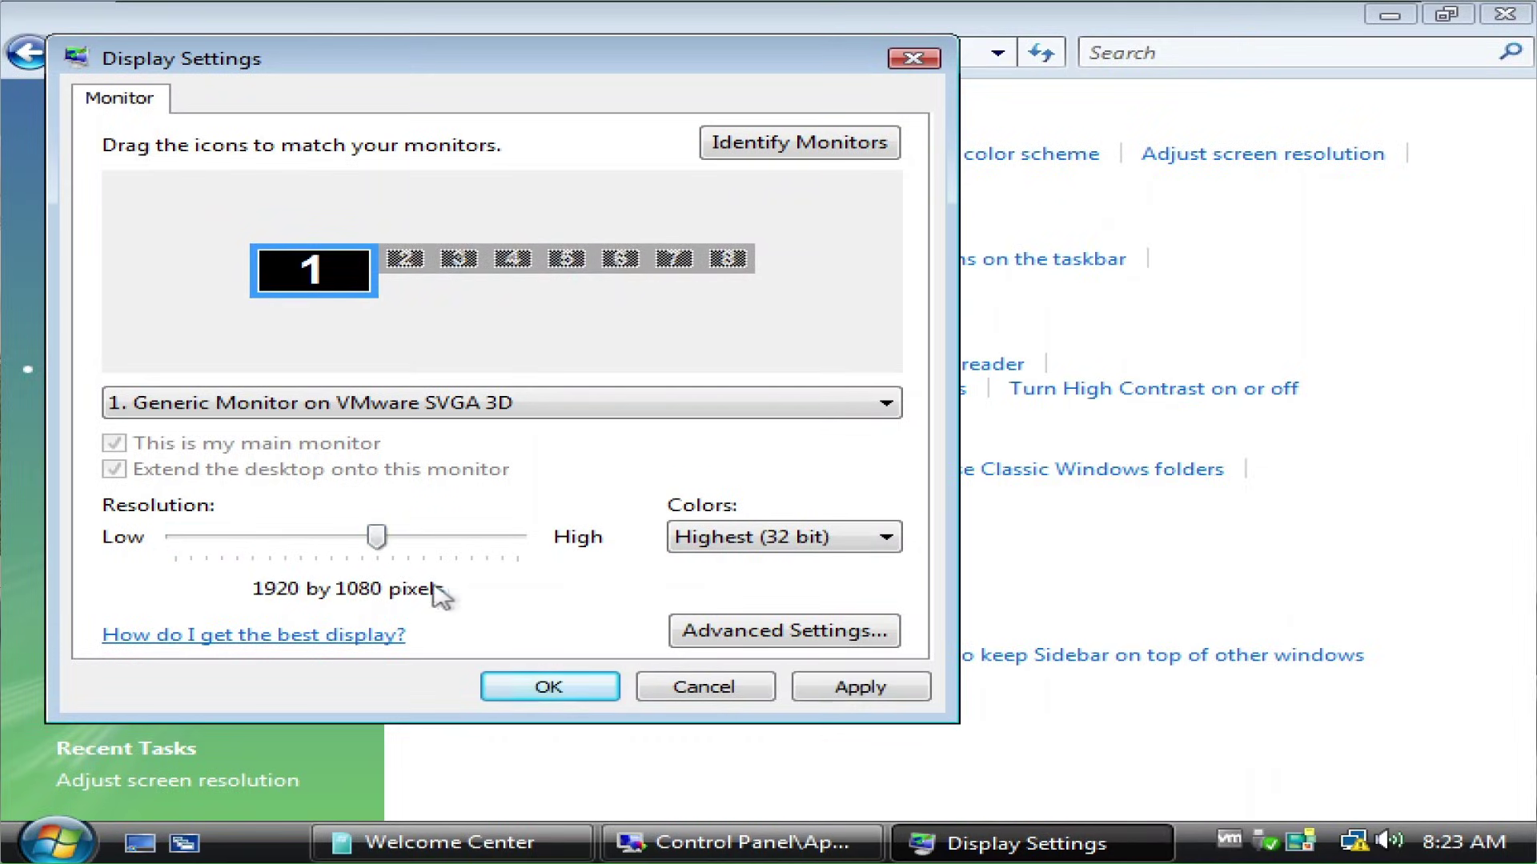
pyautogui.click(824, 687)
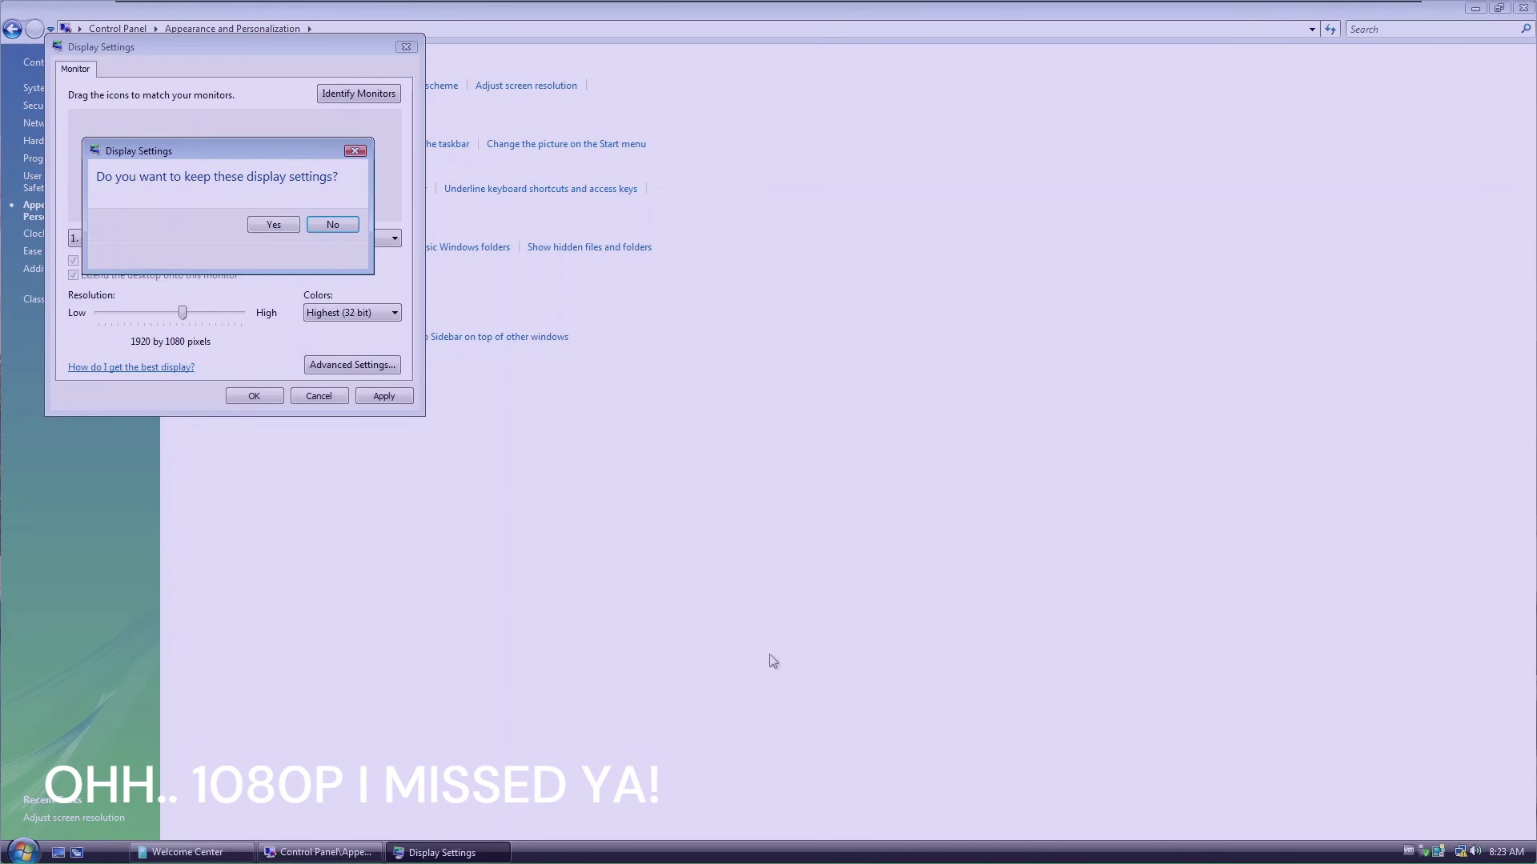
pyautogui.click(274, 224)
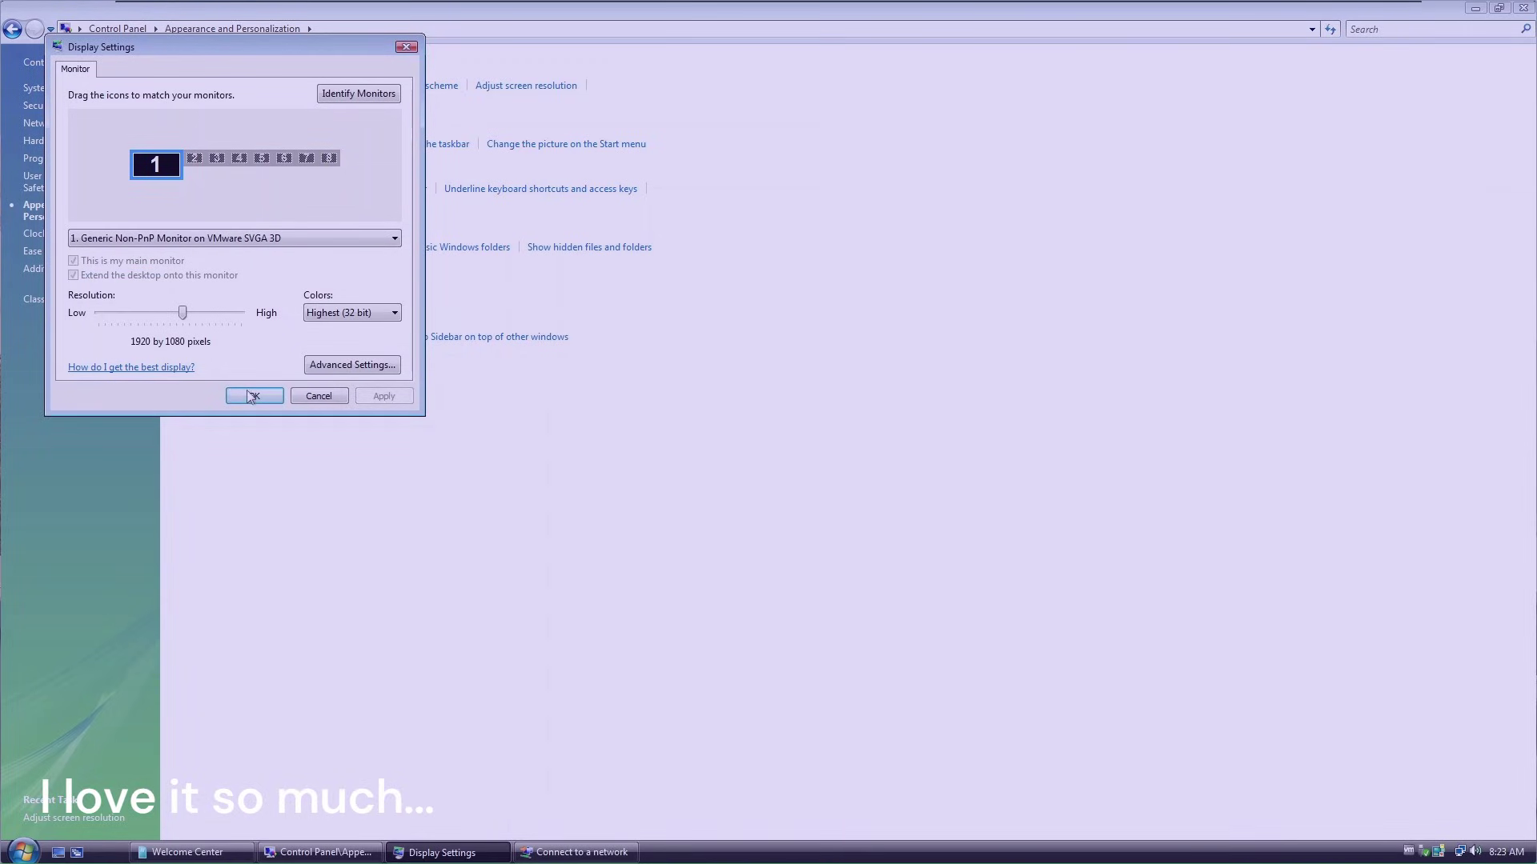
pyautogui.click(253, 395)
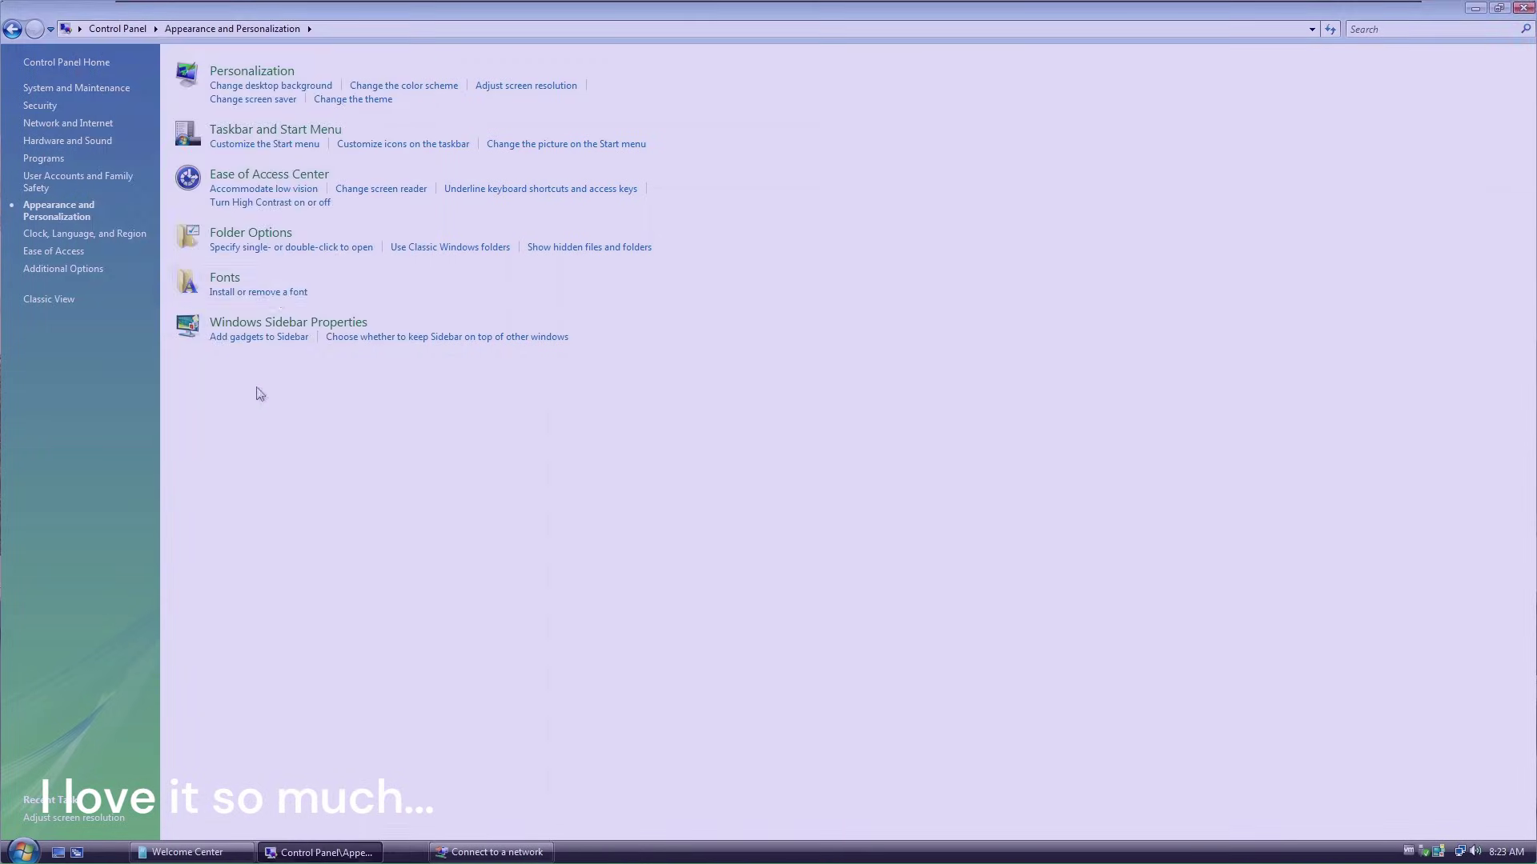
# Step: In Window Color and Appearance, choose the Windows Vista Basic scheme with ClearType font smoothing and apply it
pyautogui.click(280, 72)
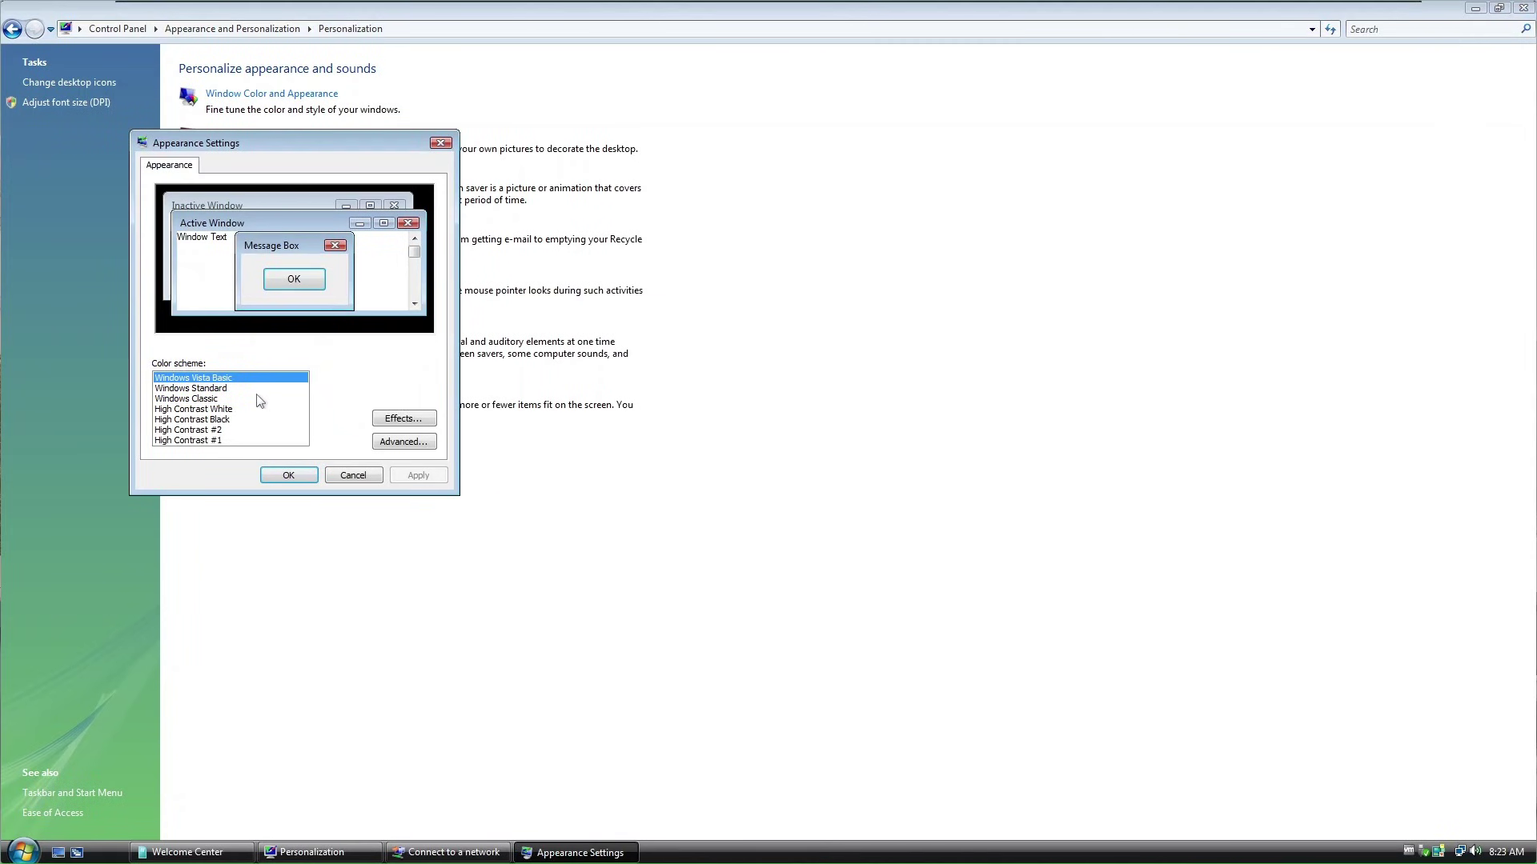
pyautogui.click(254, 398)
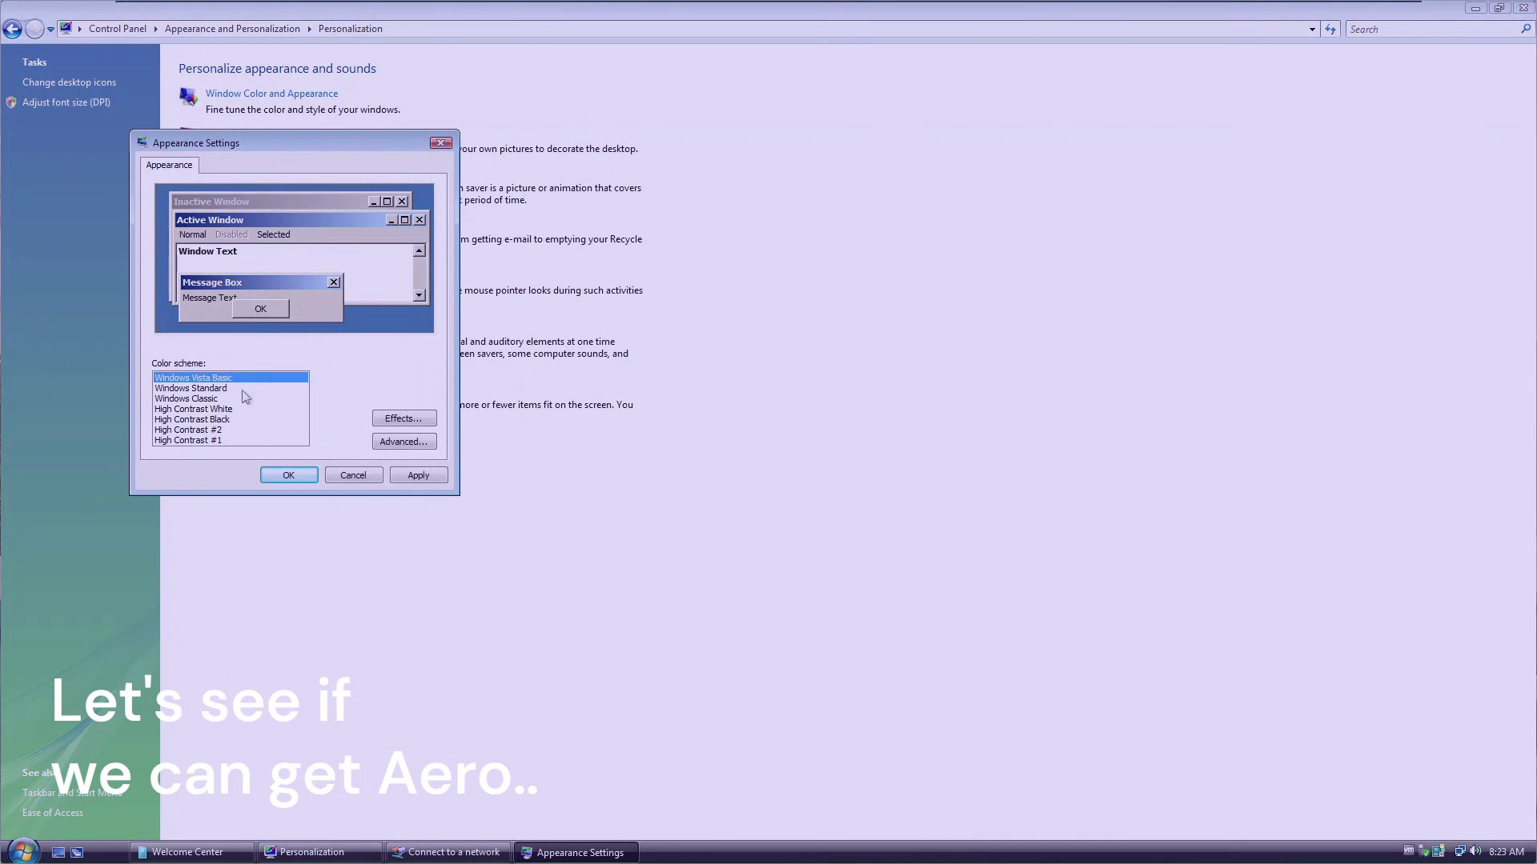
pyautogui.press('Up')
pyautogui.press('Up')
pyautogui.click(406, 420)
pyautogui.click(677, 404)
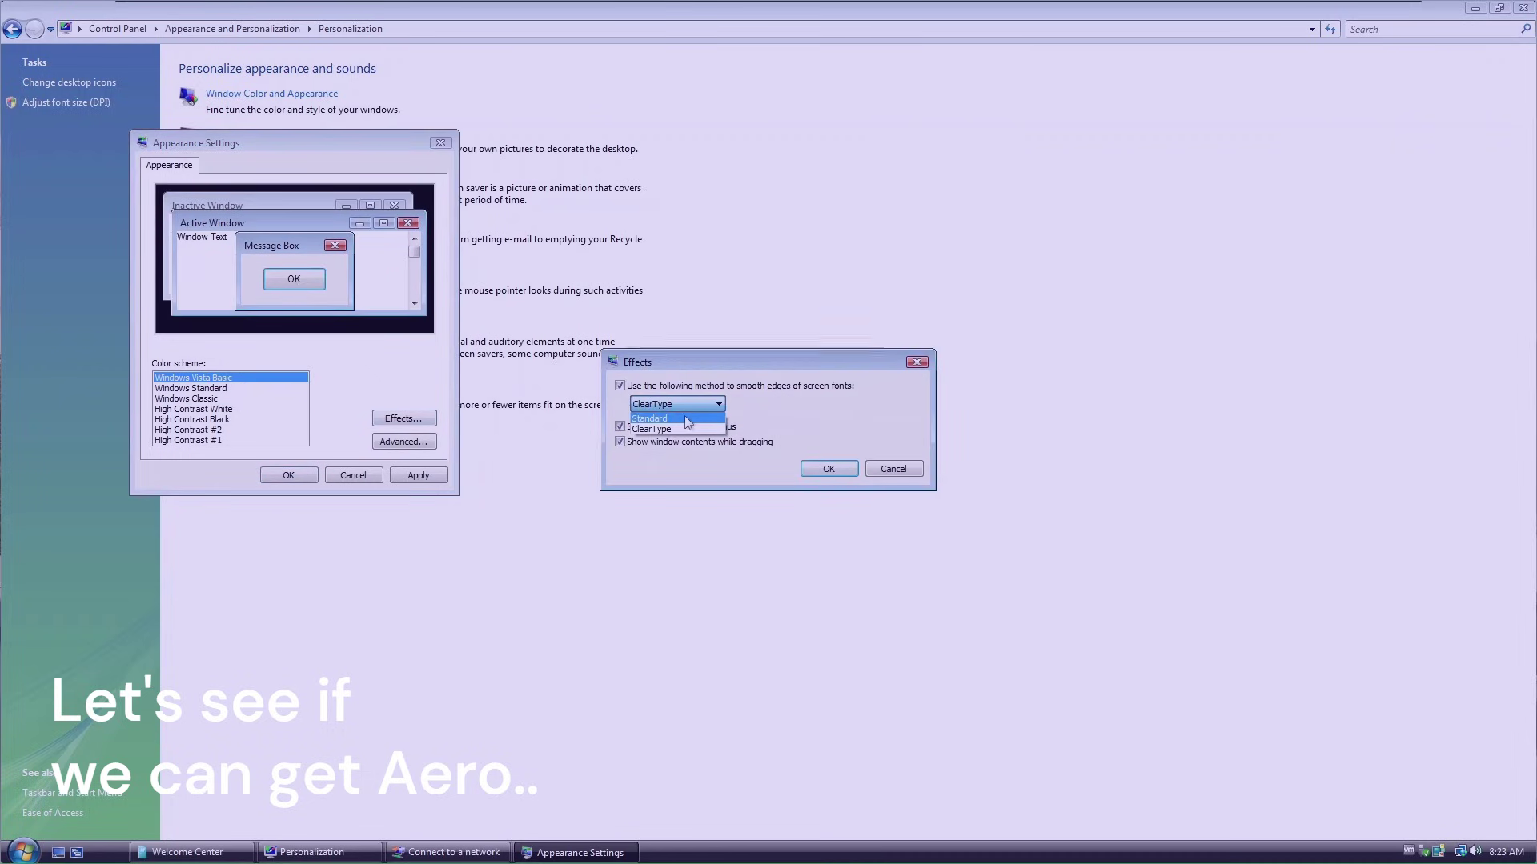
pyautogui.click(677, 430)
pyautogui.click(819, 468)
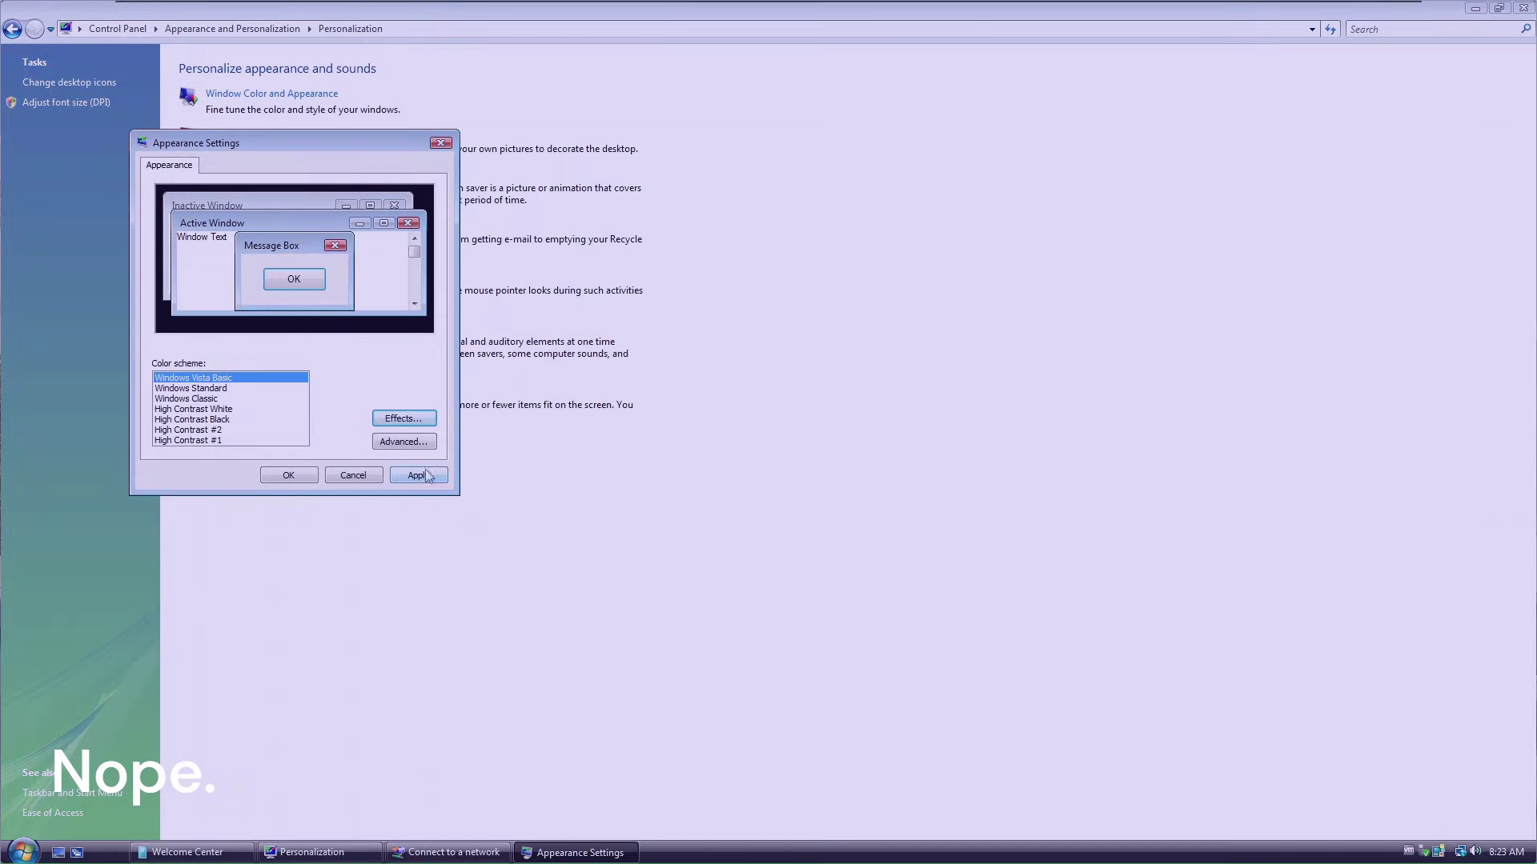
pyautogui.click(408, 474)
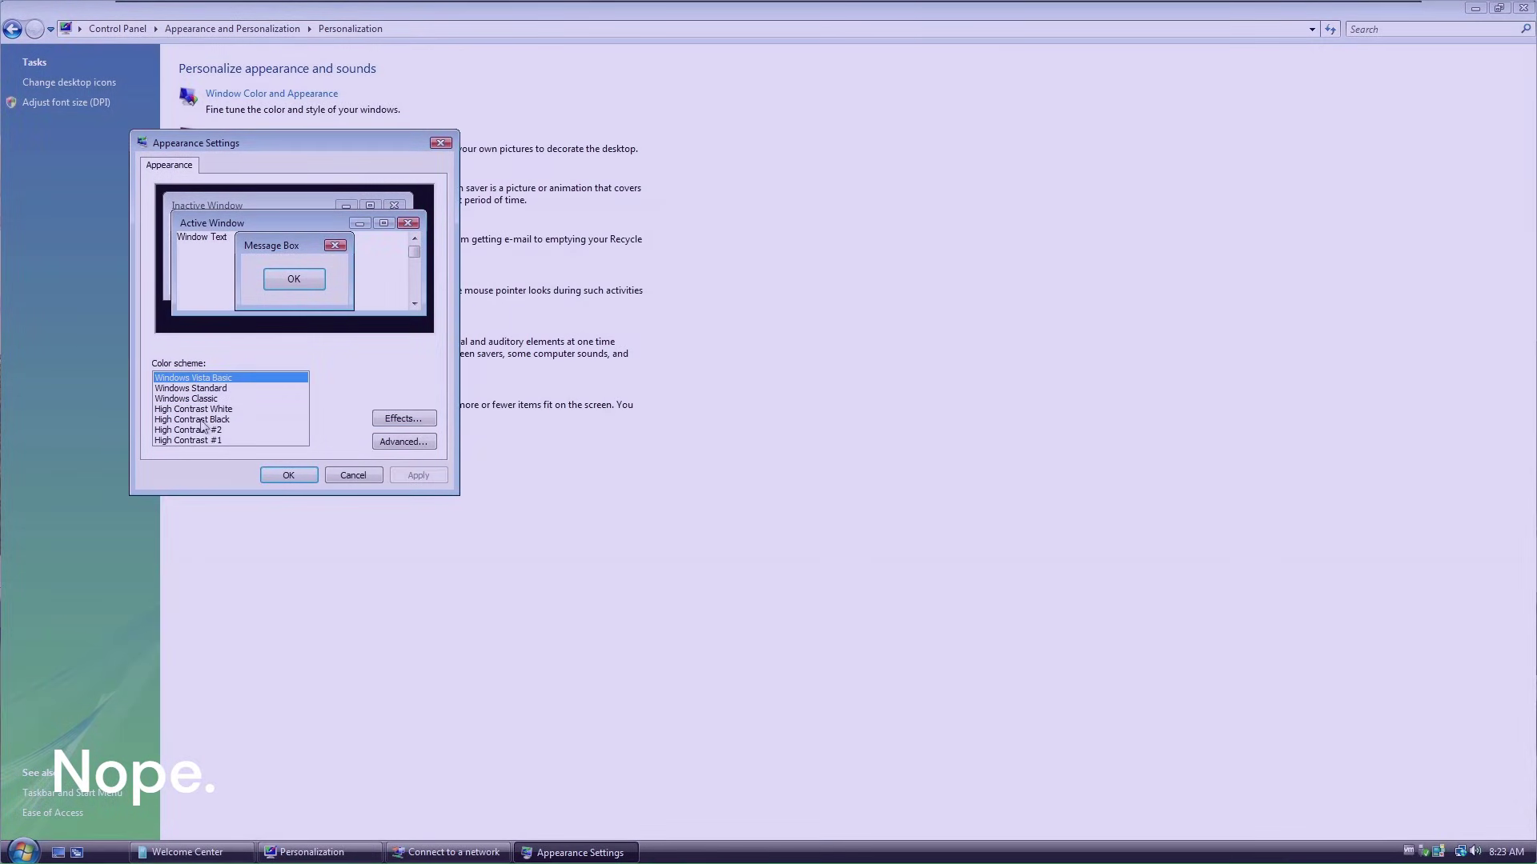
# Step: Reselect the Windows Vista Basic color scheme and accept the appearance settings
pyautogui.click(222, 387)
pyautogui.click(224, 379)
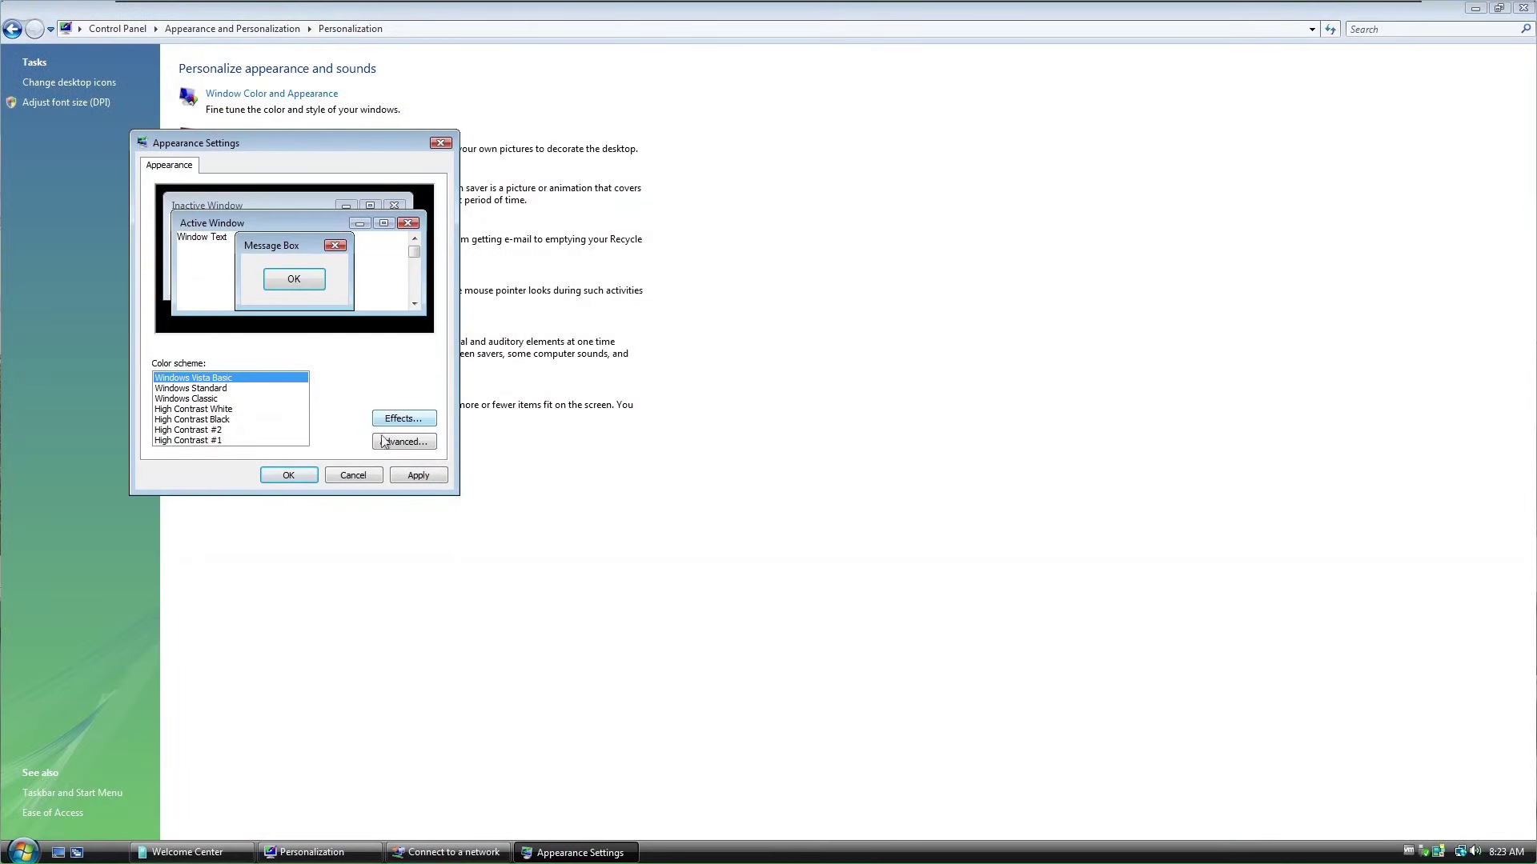
pyautogui.click(297, 476)
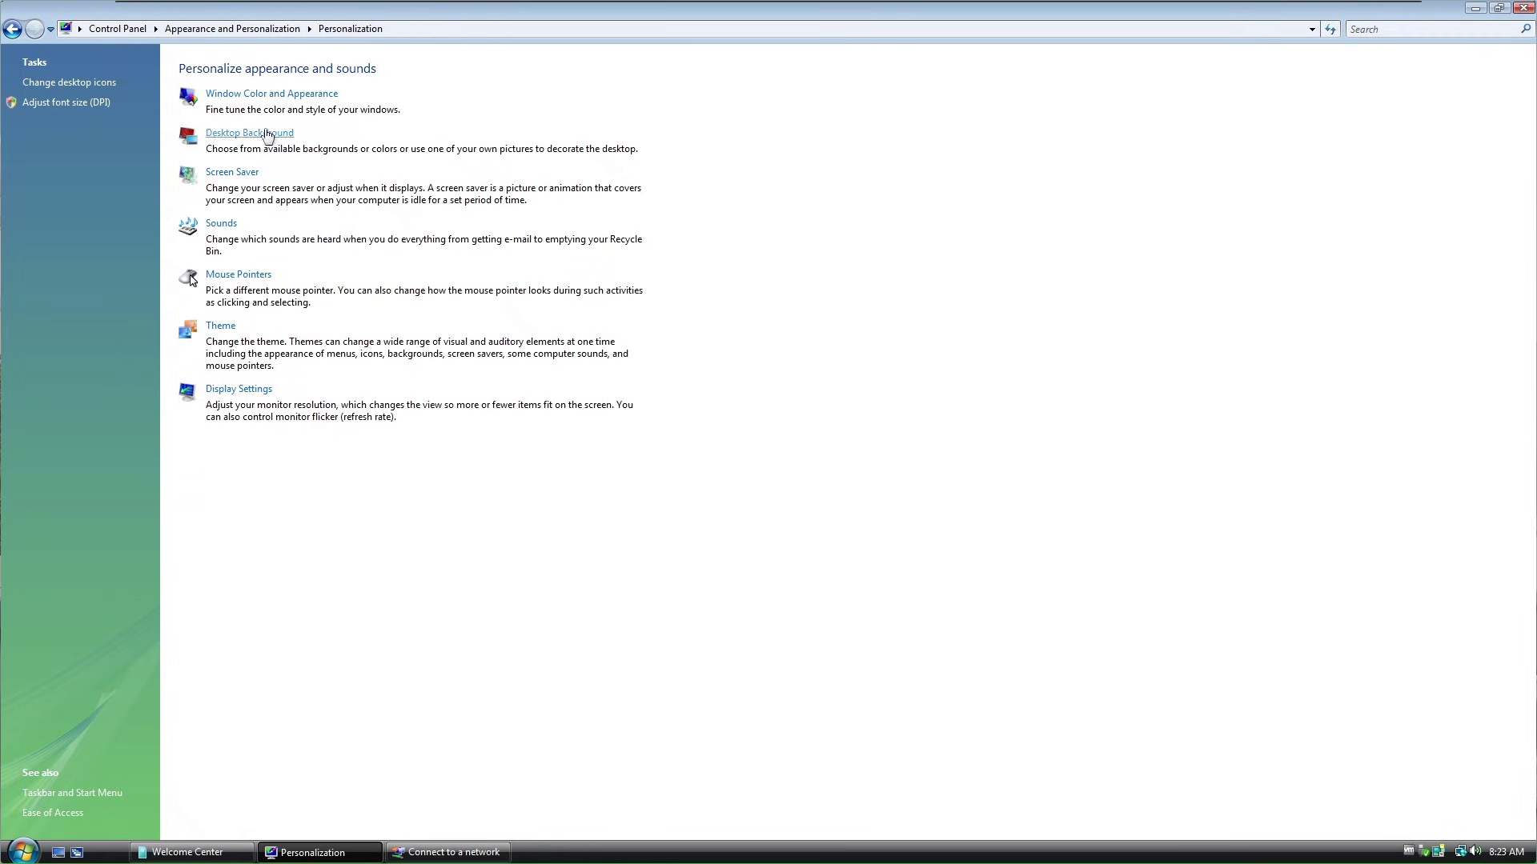
# Step: Look through the available themes in the Theme Settings, choose Windows Vista and accept it
pyautogui.click(221, 326)
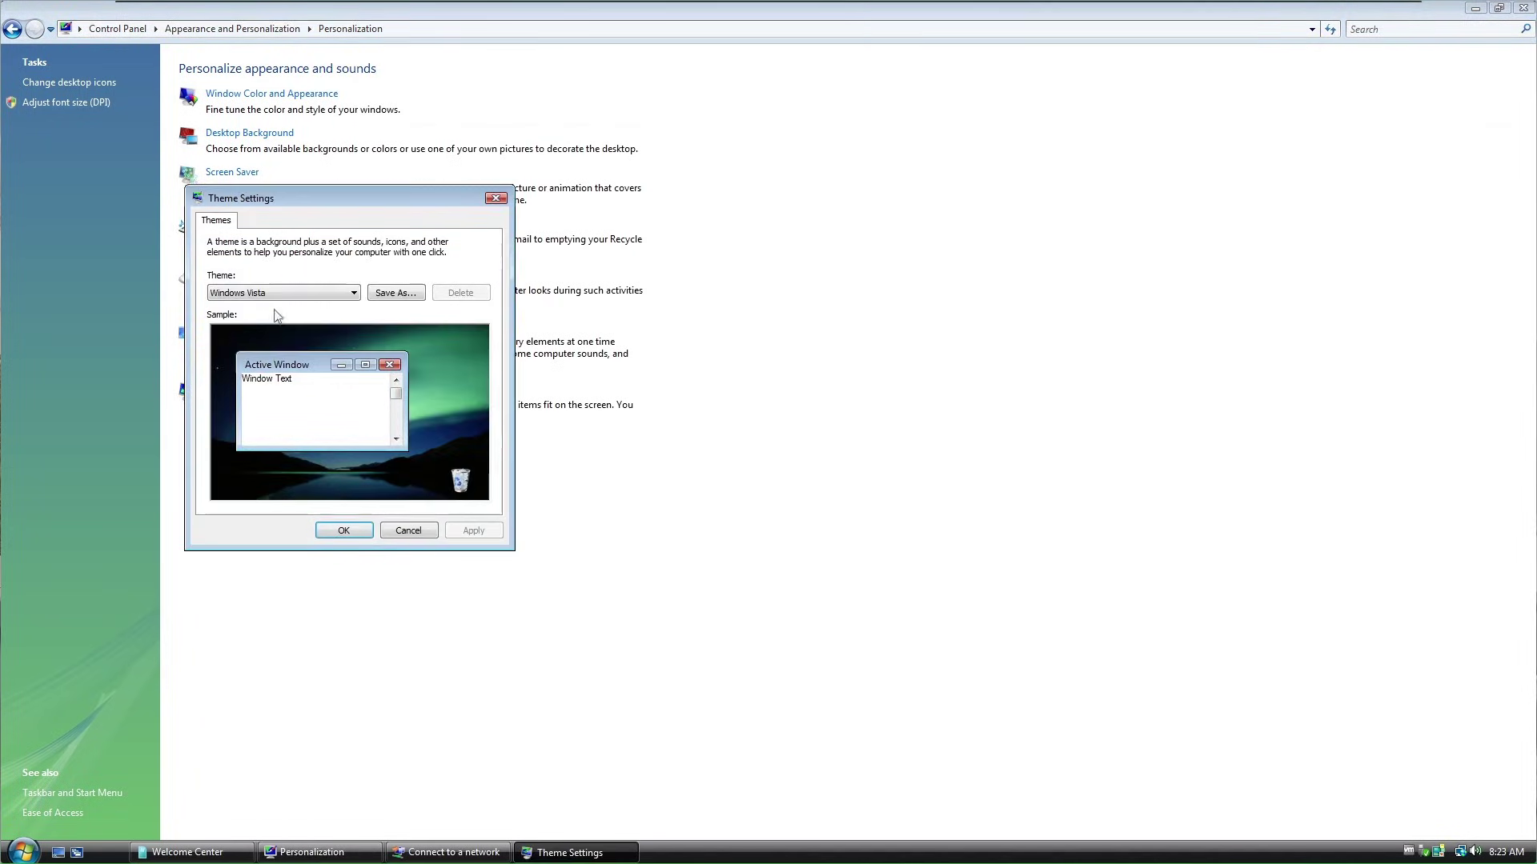
pyautogui.click(298, 296)
pyautogui.click(284, 318)
pyautogui.click(288, 294)
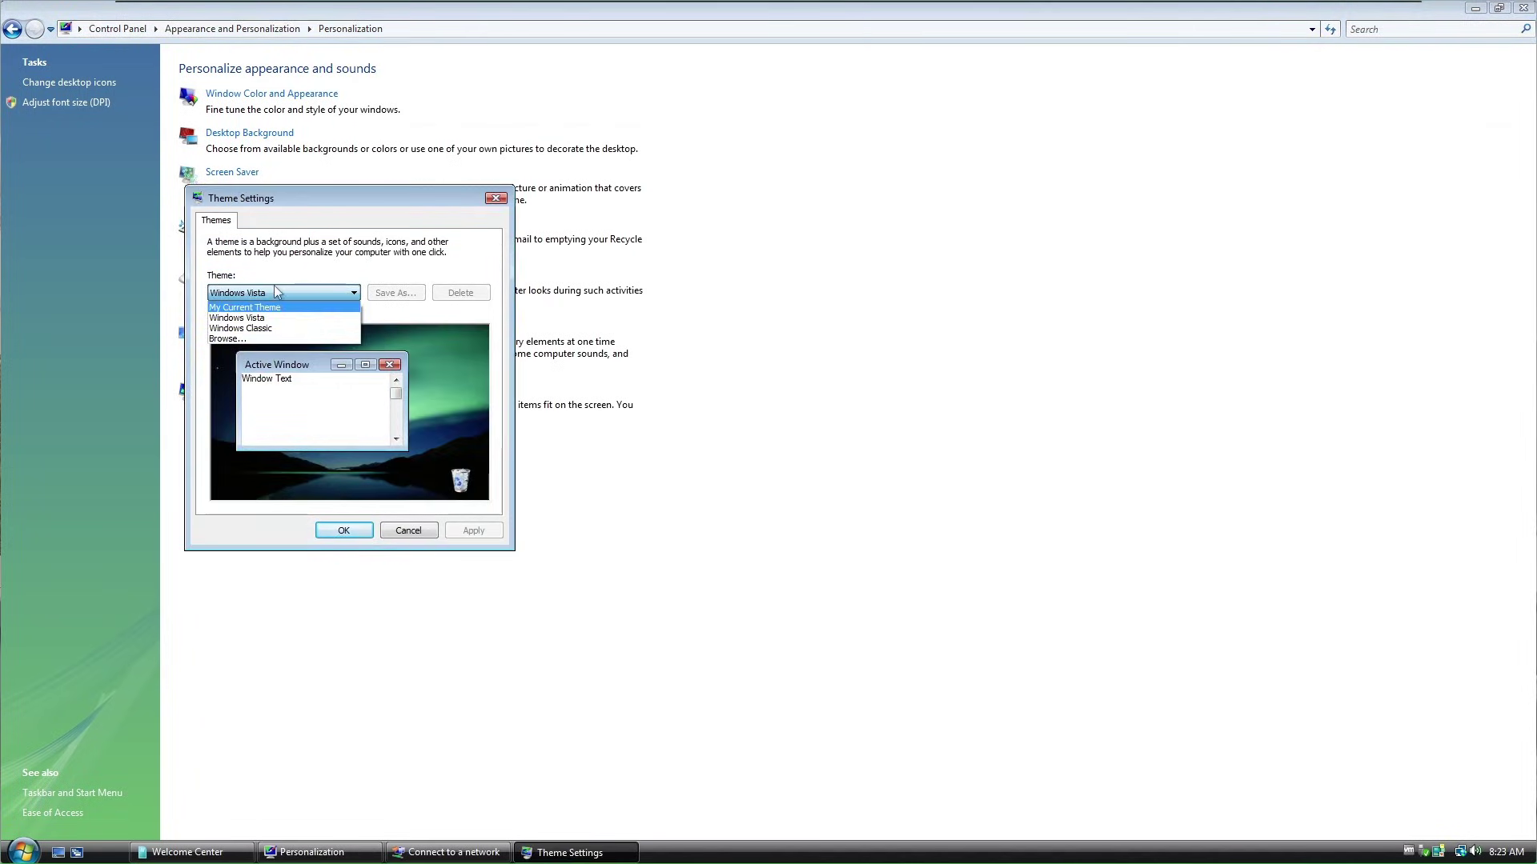
pyautogui.click(323, 317)
pyautogui.click(353, 293)
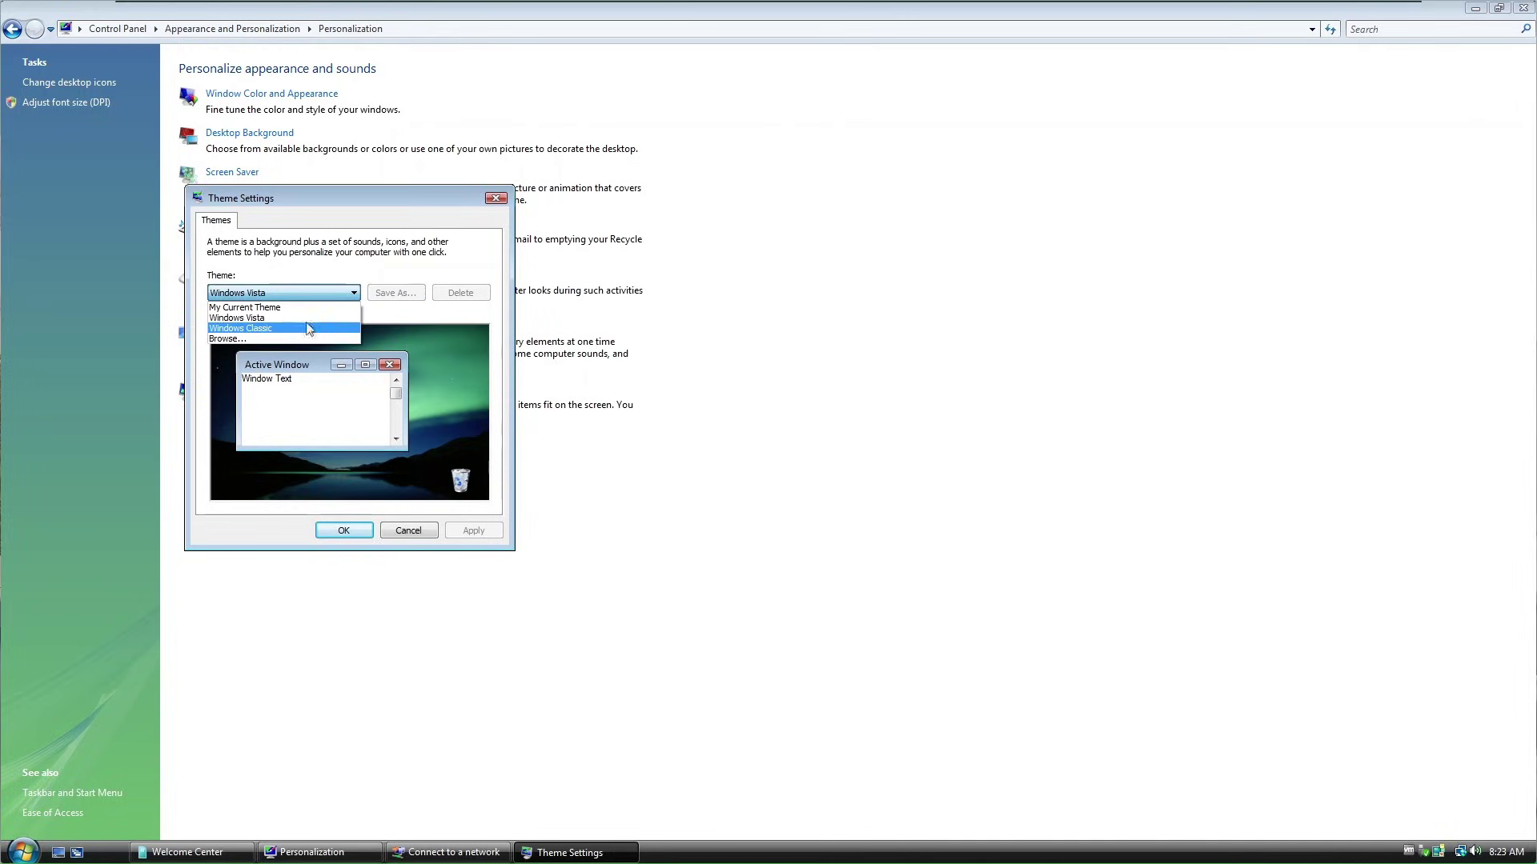
pyautogui.click(291, 309)
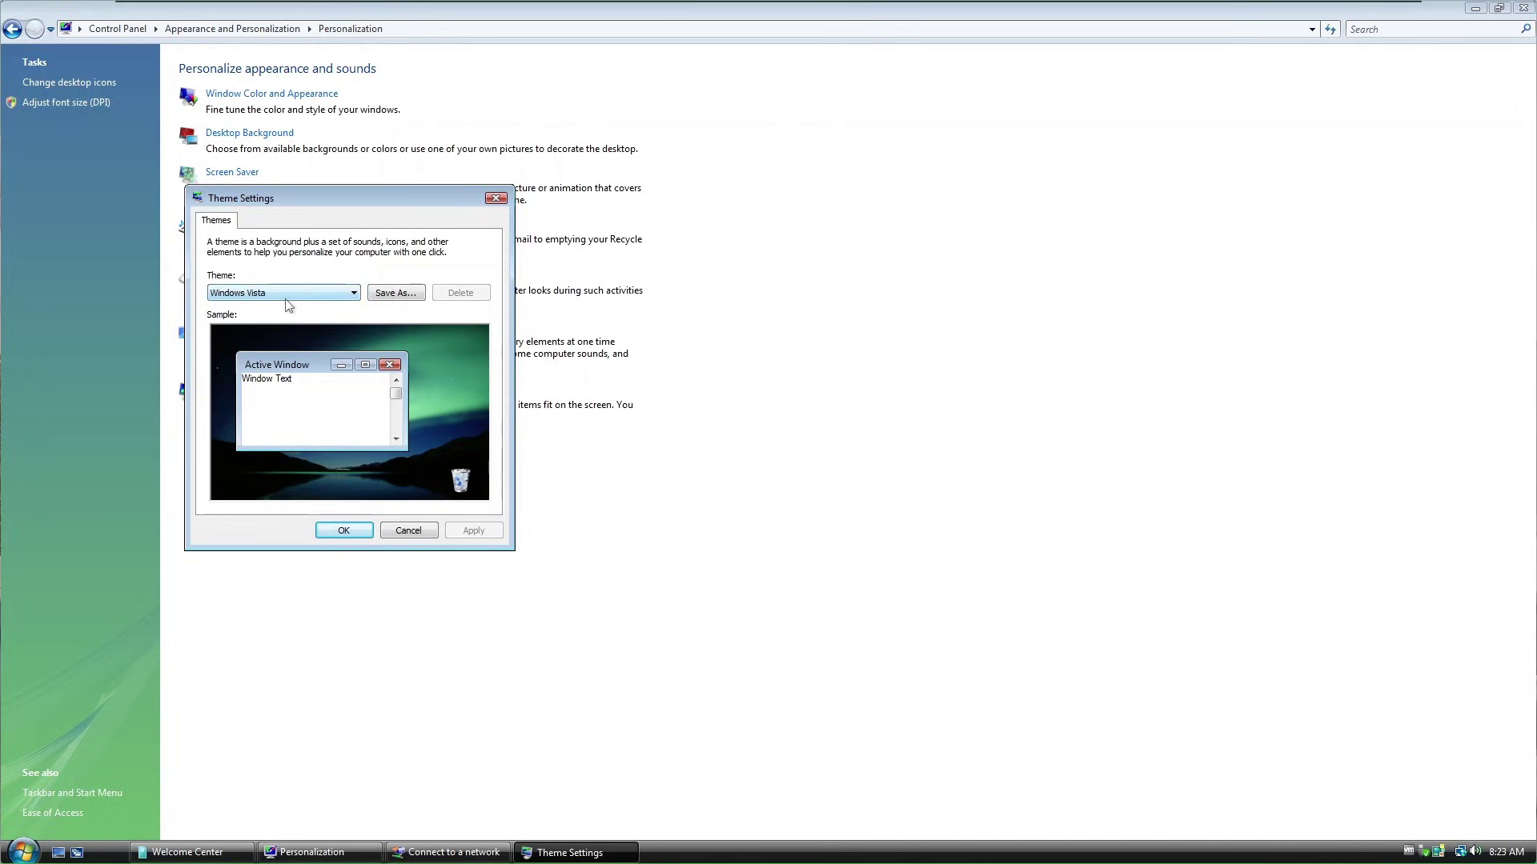
pyautogui.click(344, 530)
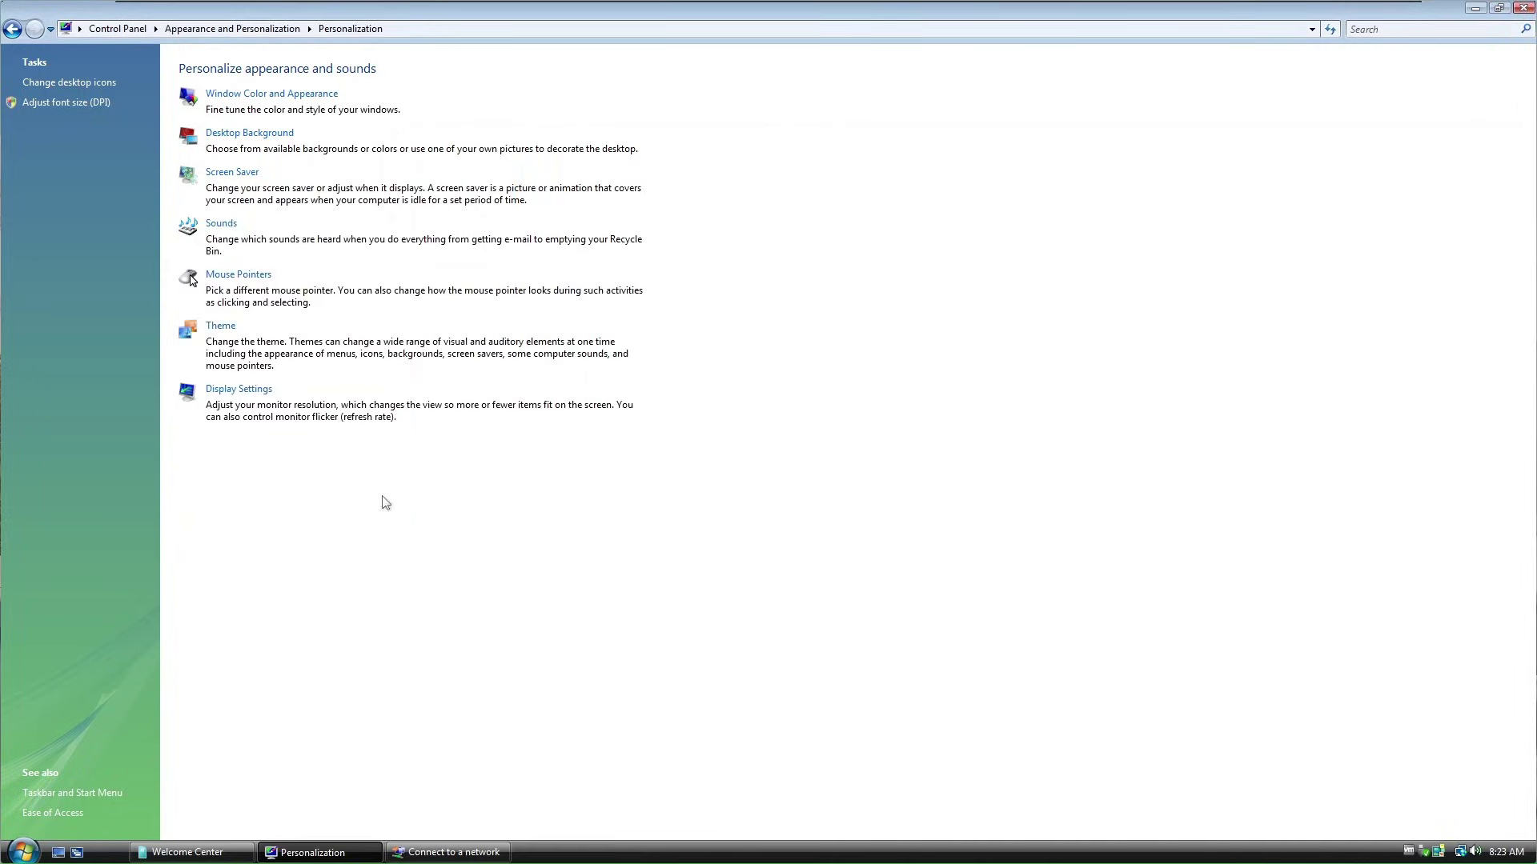
# Step: Close the Personalization, Connect to a network and Welcome Center windows to clear the desktop
pyautogui.click(1522, 8)
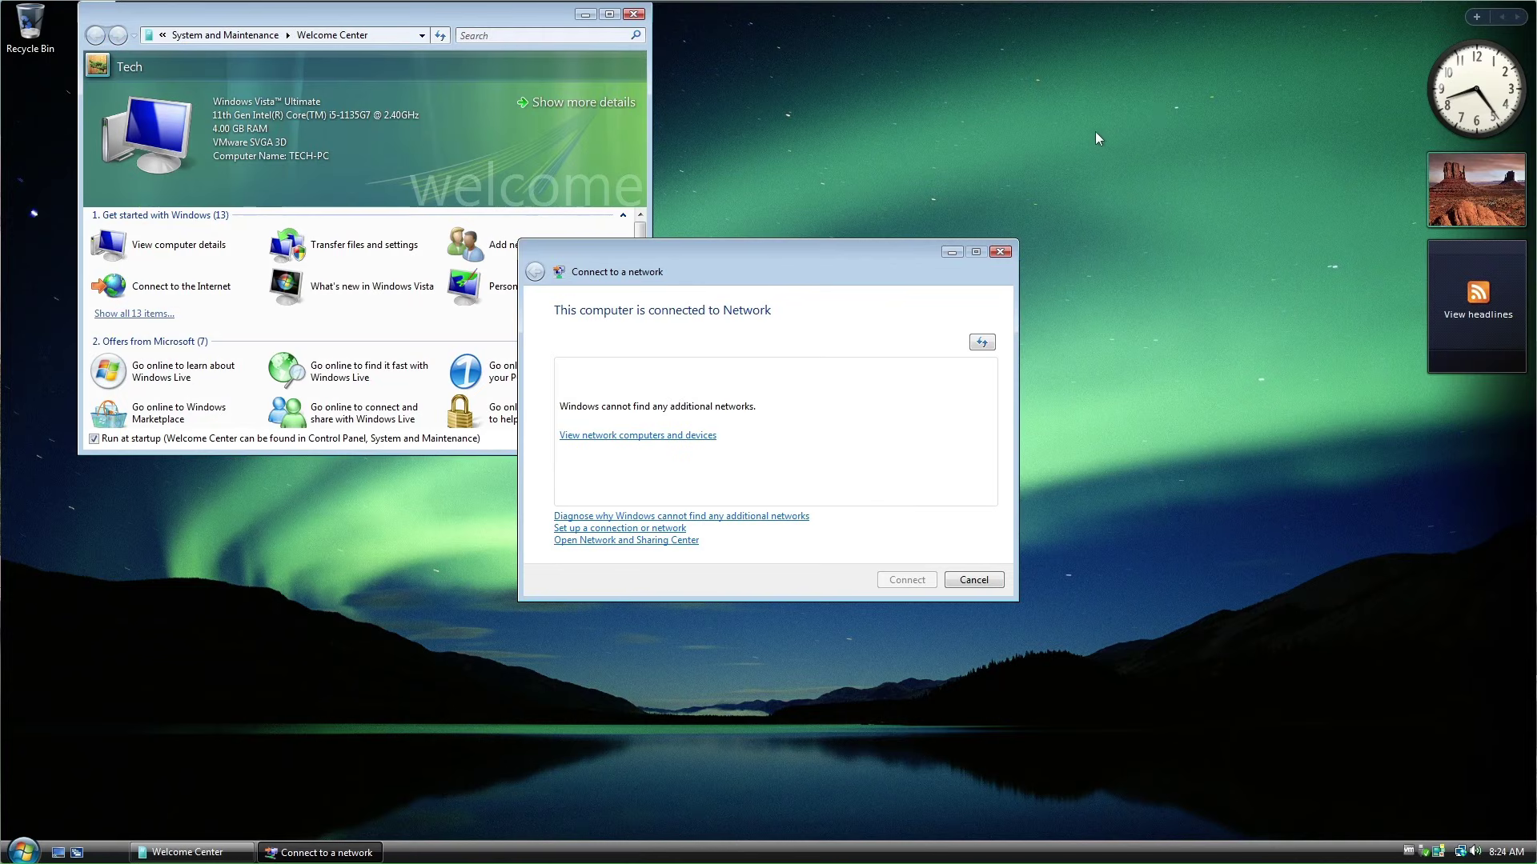
pyautogui.click(1002, 252)
pyautogui.moveTo(547, 25); pyautogui.dragTo(831, 156)
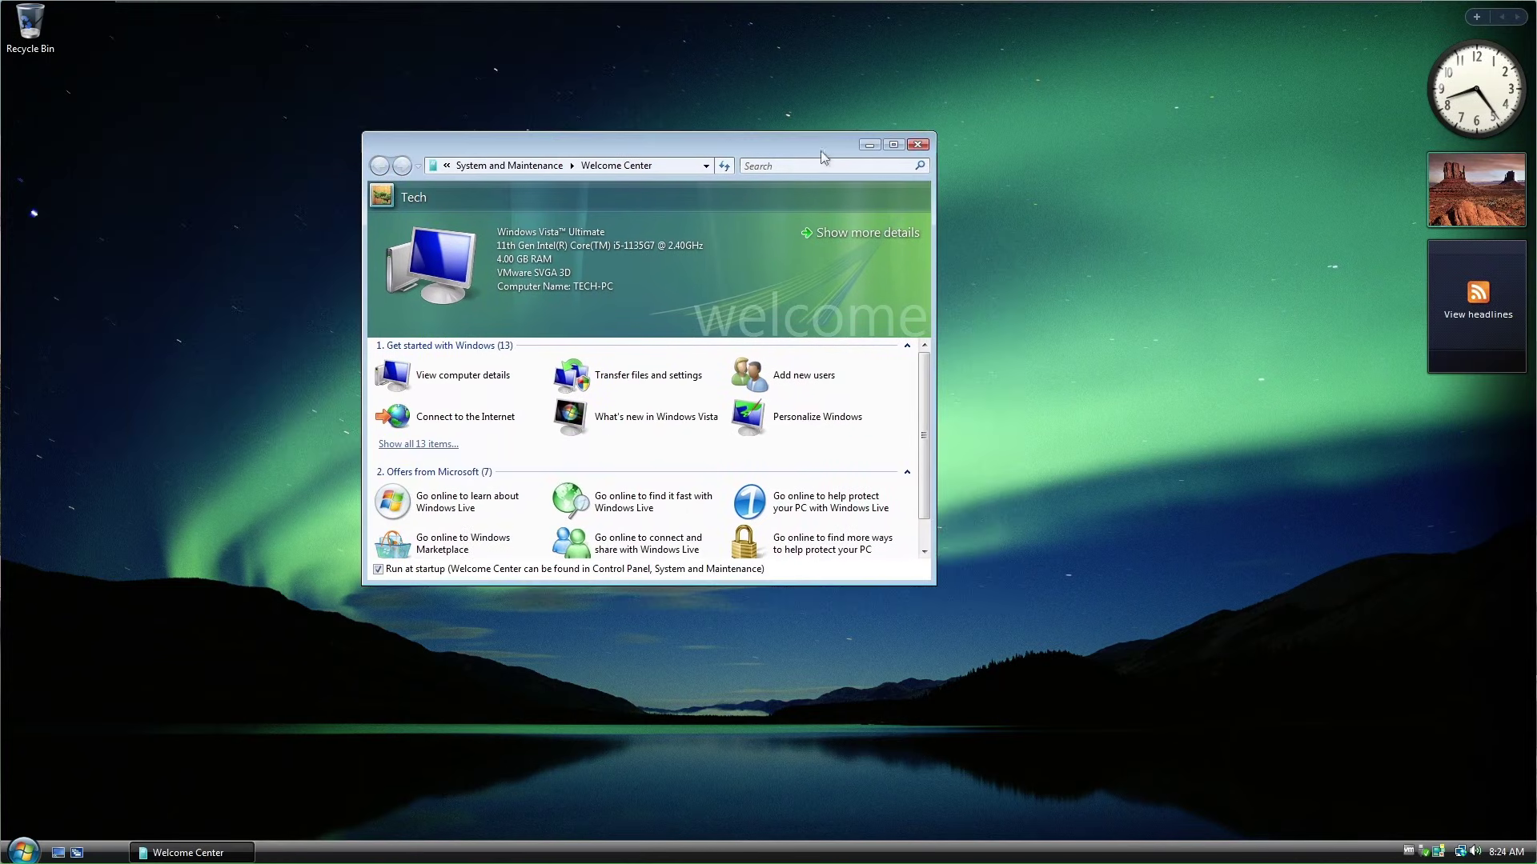
pyautogui.click(918, 145)
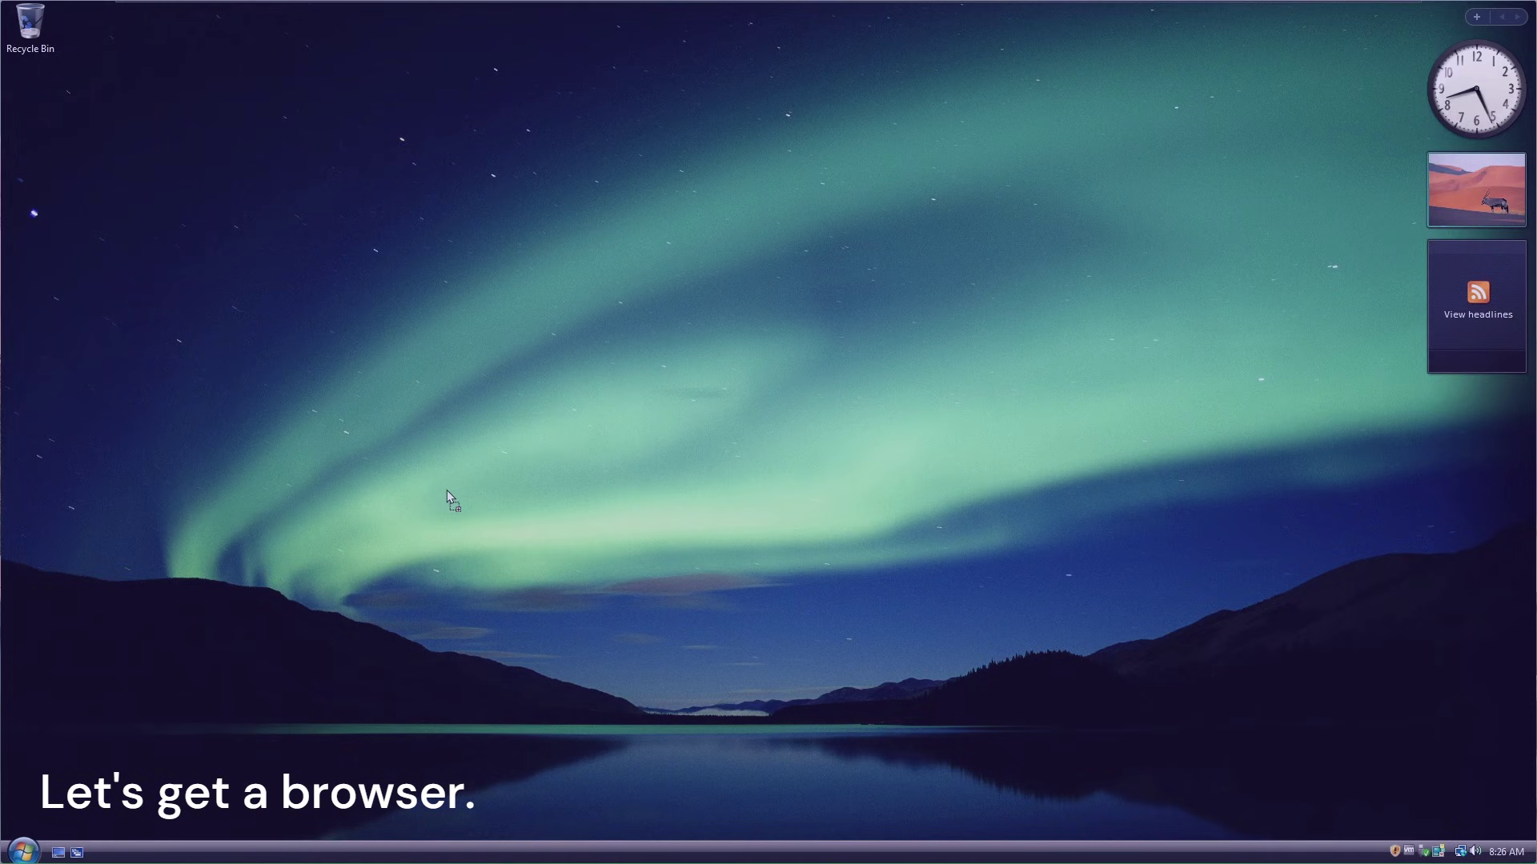
# Step: Bring the GoogleChrome v49.0.2623.112 full offline installer archive onto the desktop and extract all its contents there
pyautogui.moveTo(987, 418); pyautogui.dragTo(818, 413)
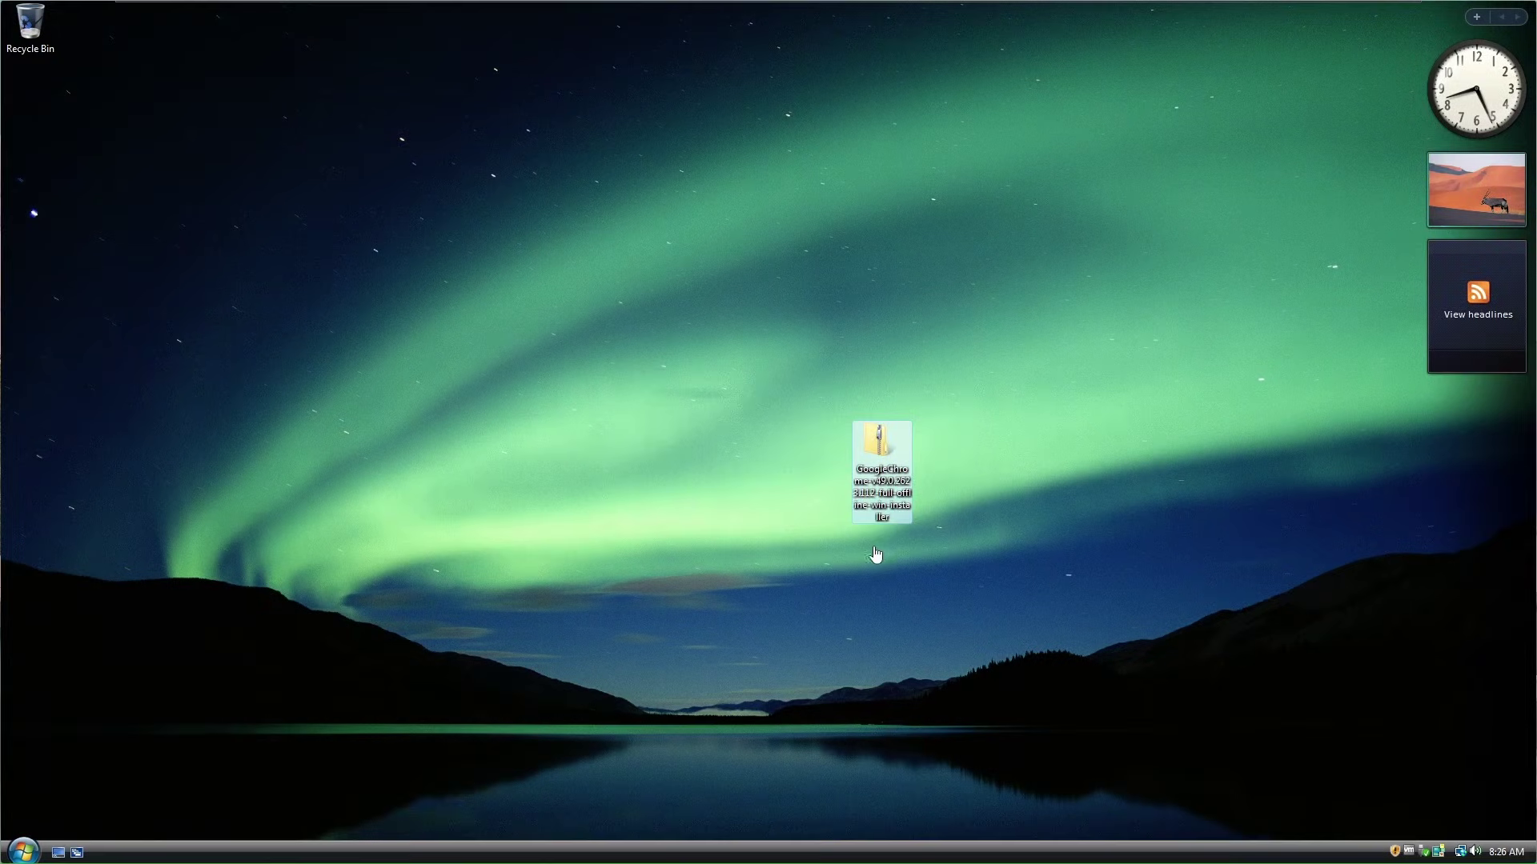
pyautogui.rightClick(870, 454)
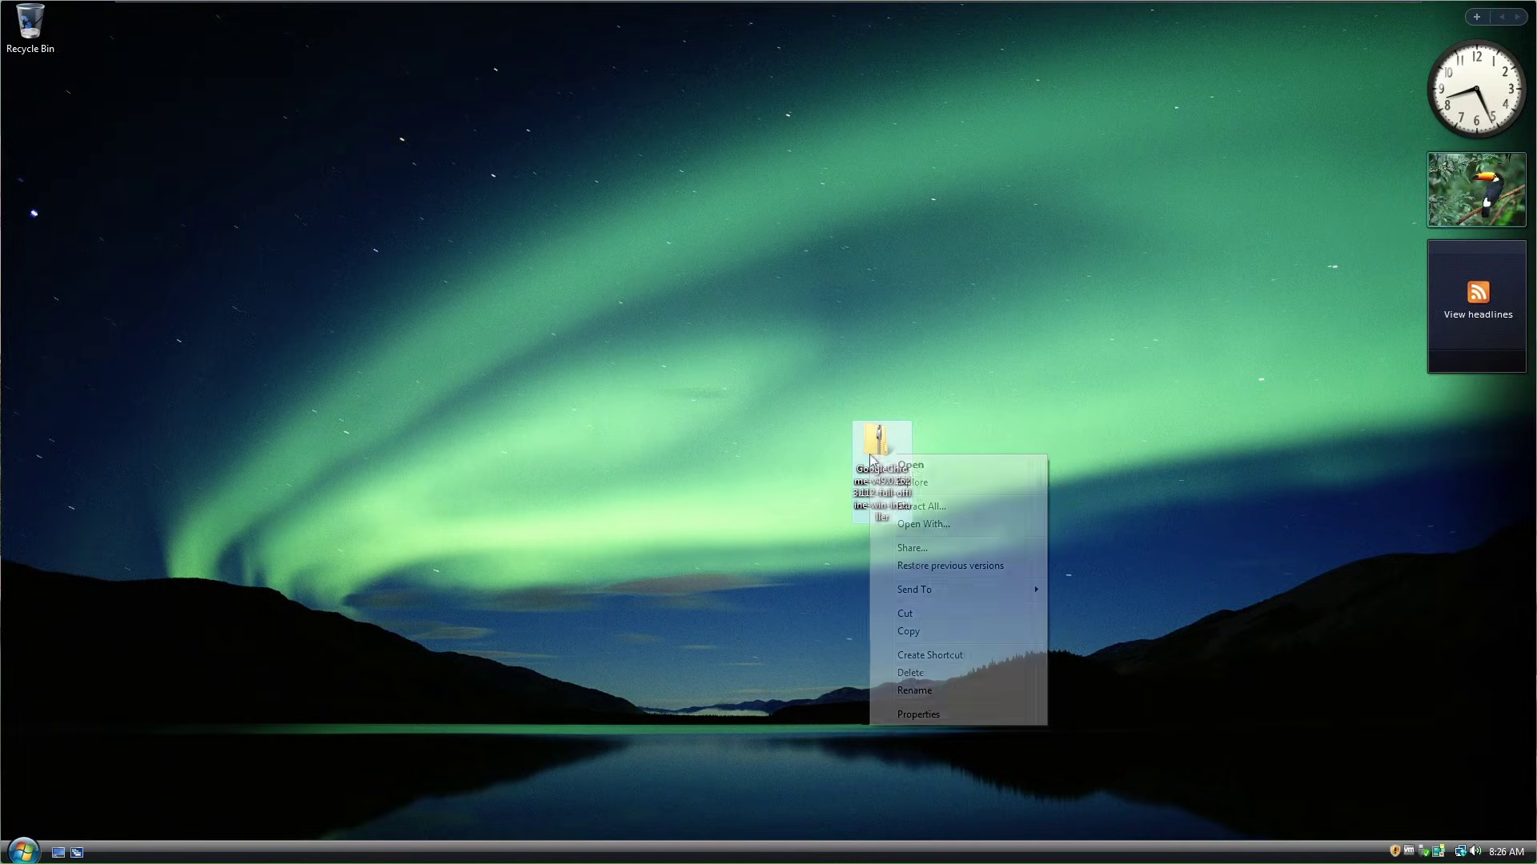
pyautogui.click(920, 507)
pyautogui.click(915, 581)
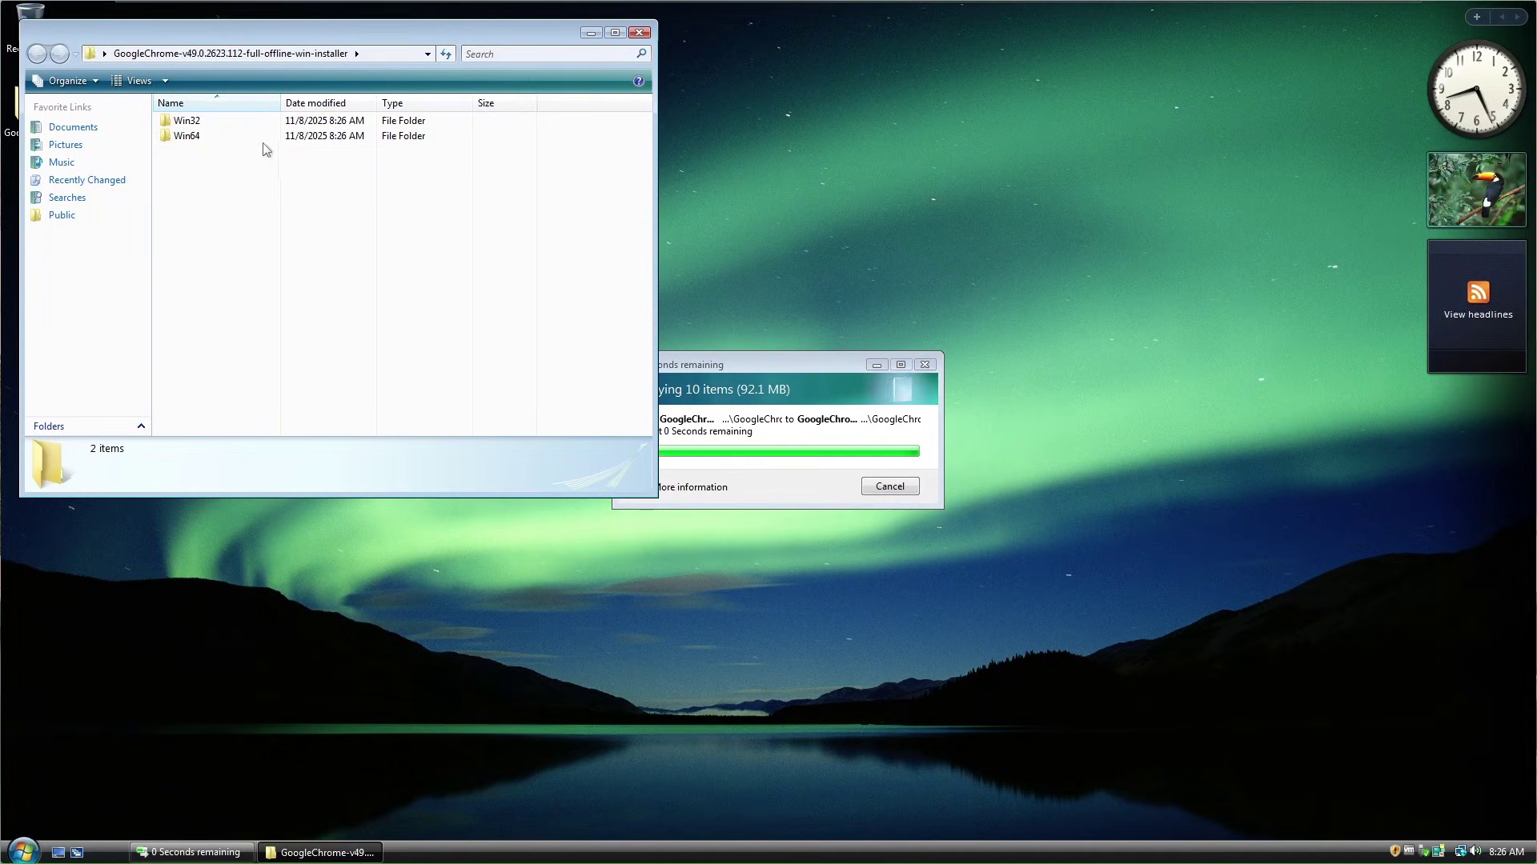
# Step: Open the extracted Win64 folder and run the 49.0.2623.112 Chrome installer application
pyautogui.doubleClick(264, 136)
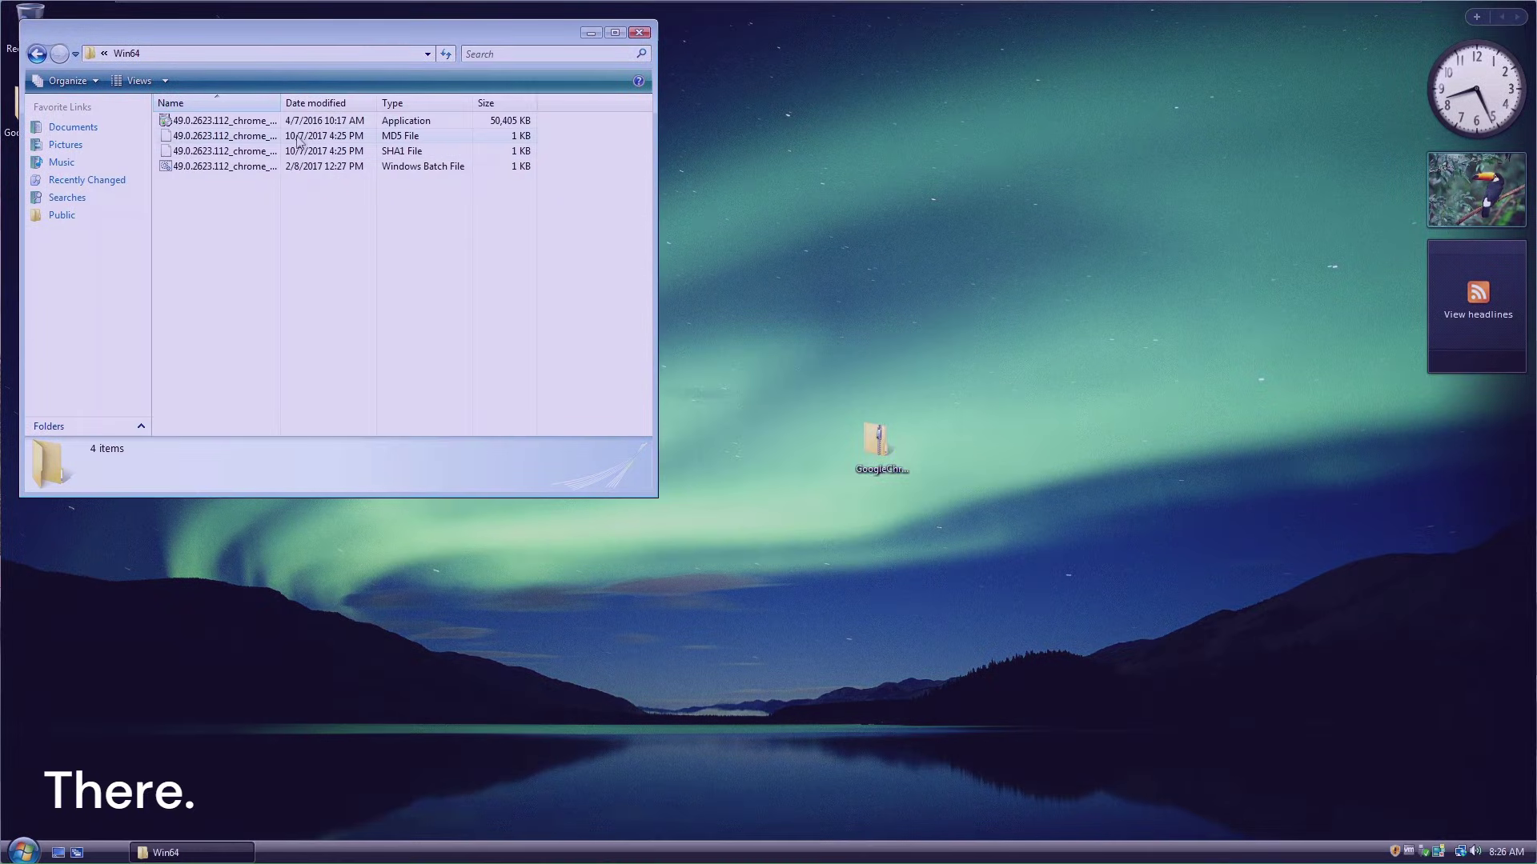
pyautogui.click(318, 121)
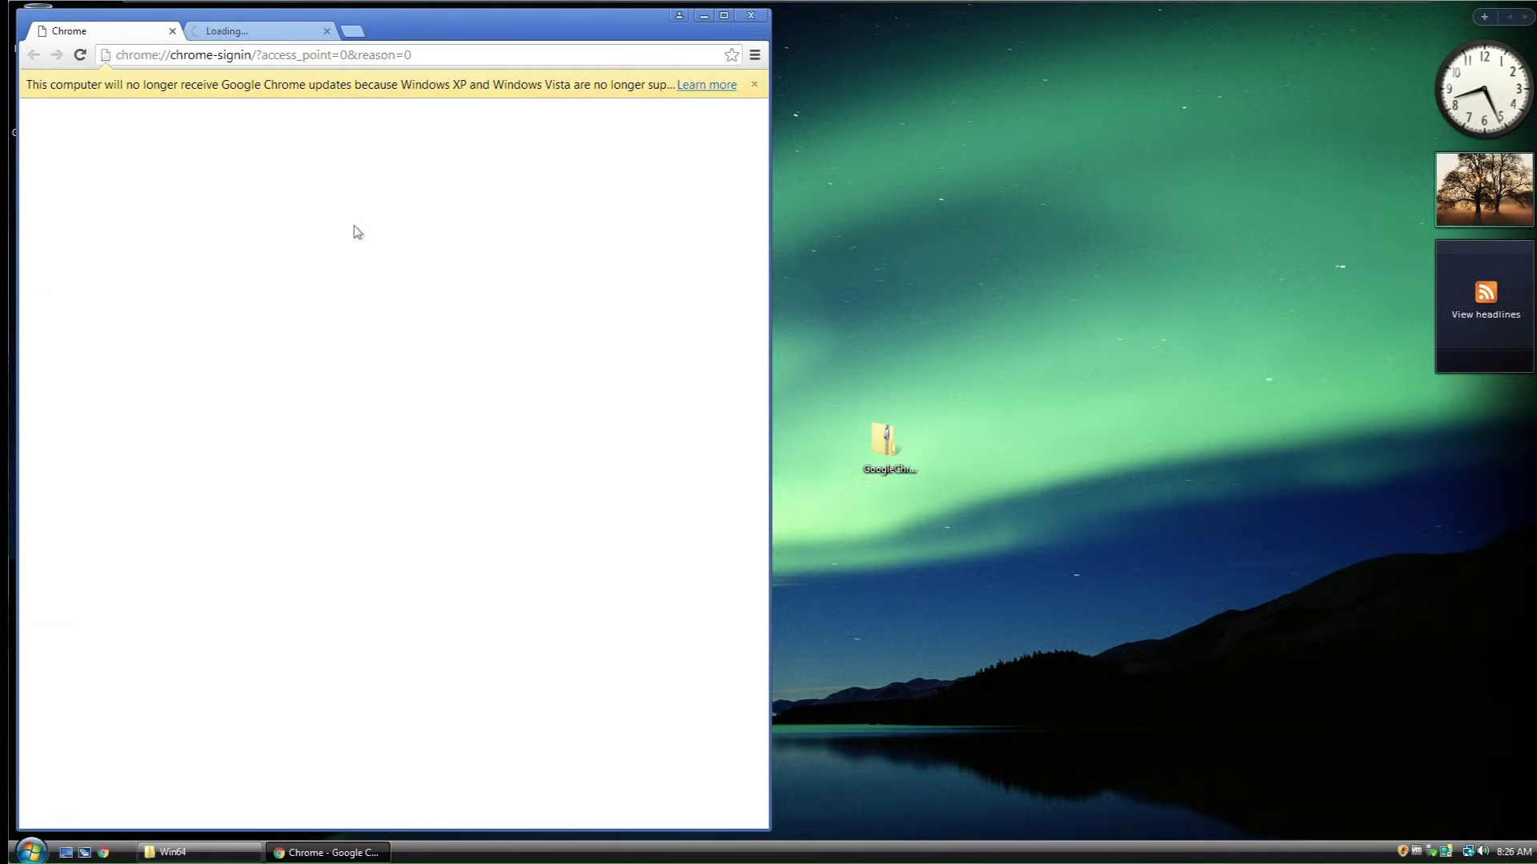
# Step: Maximize the Chrome window, dismiss the update notice, and replace the two startup tabs with a single new tab
pyautogui.click(723, 17)
pyautogui.click(1530, 64)
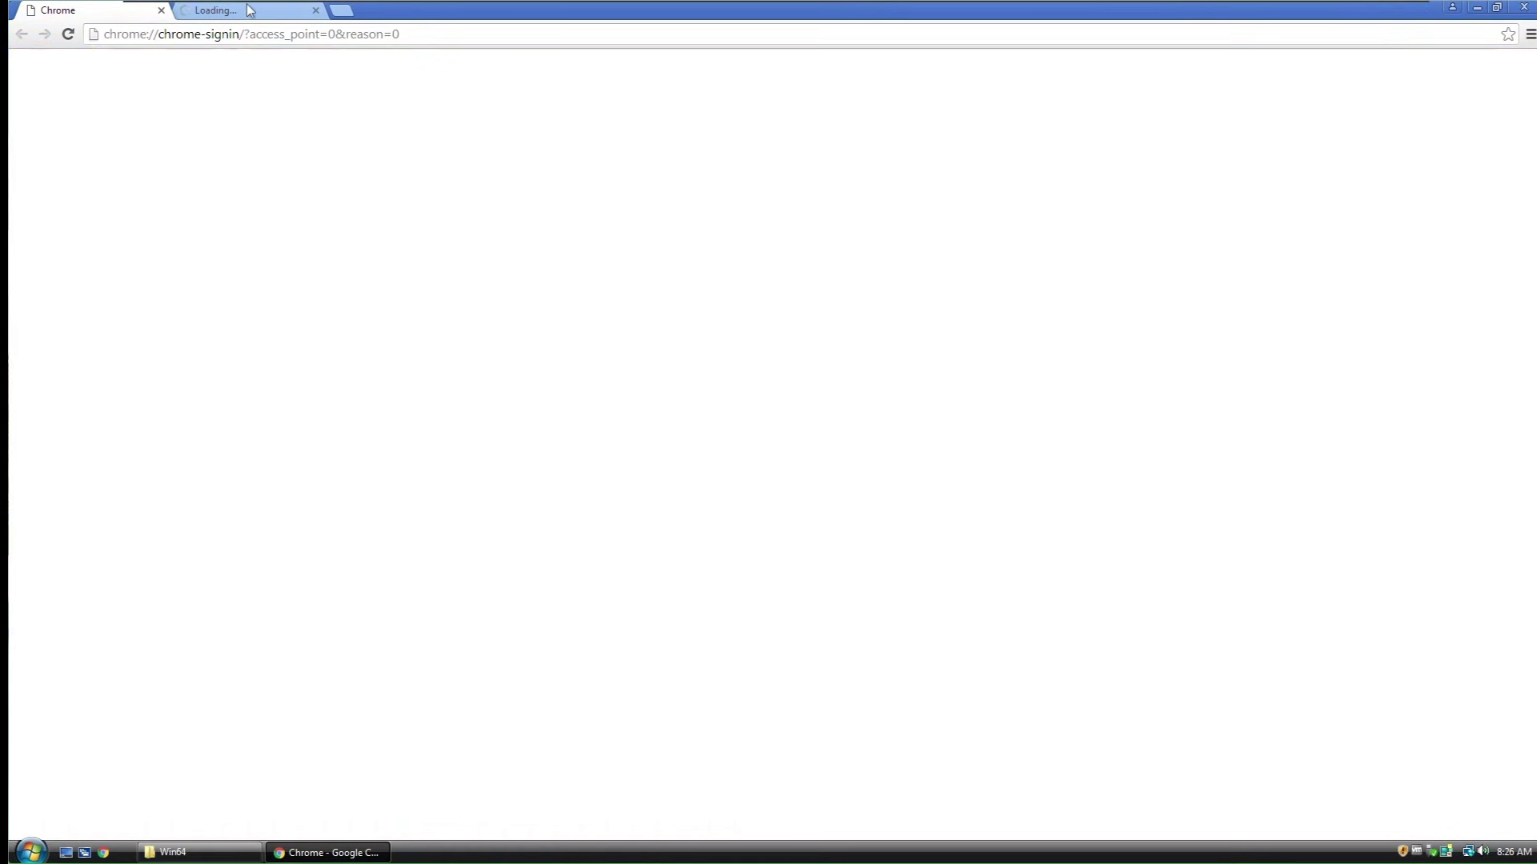
pyautogui.click(282, 16)
pyautogui.click(343, 11)
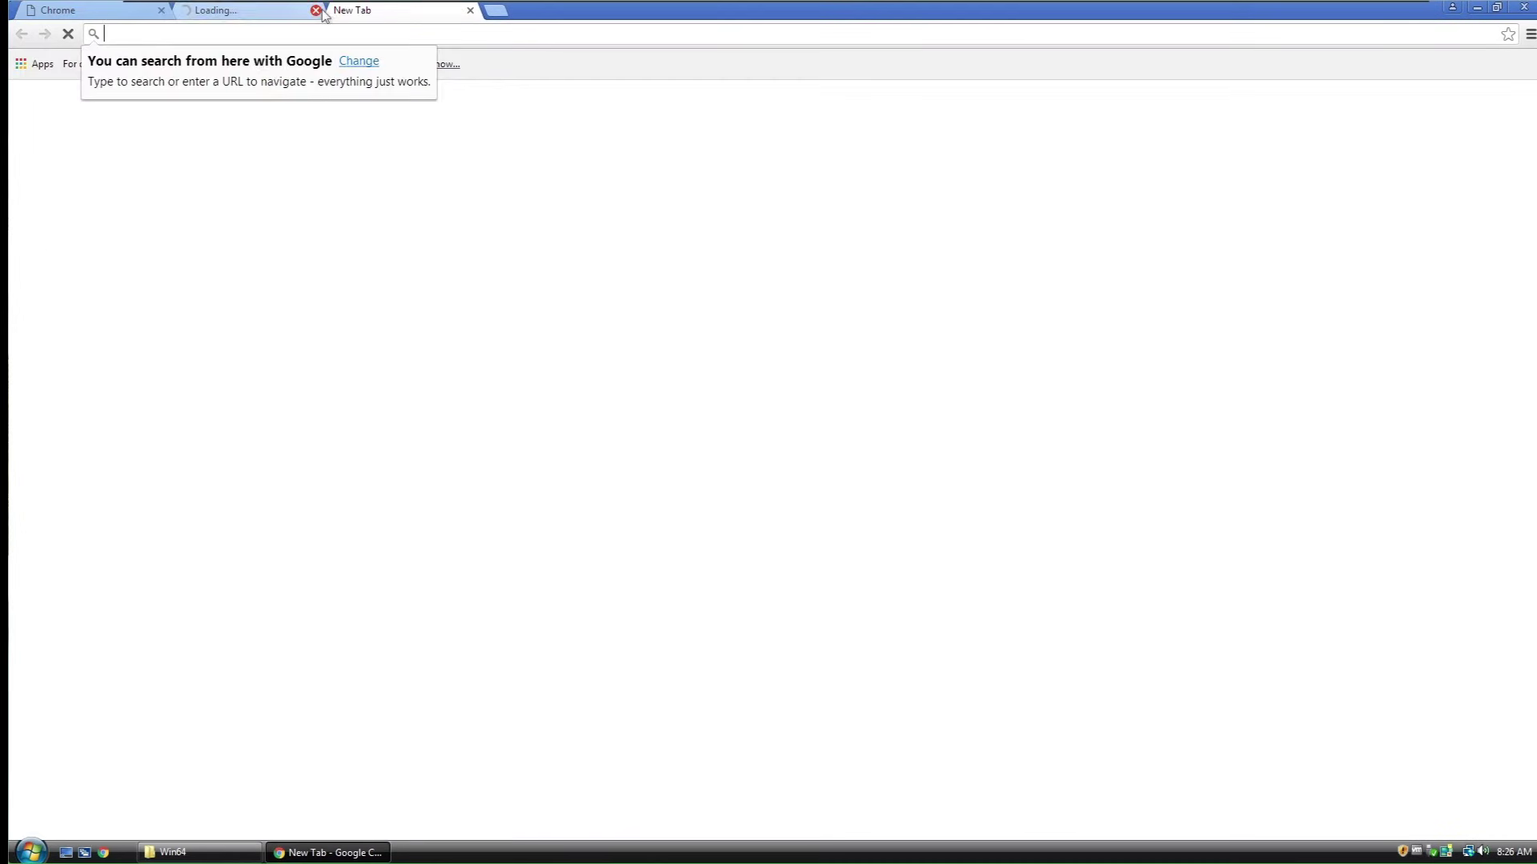
pyautogui.click(315, 11)
pyautogui.click(161, 11)
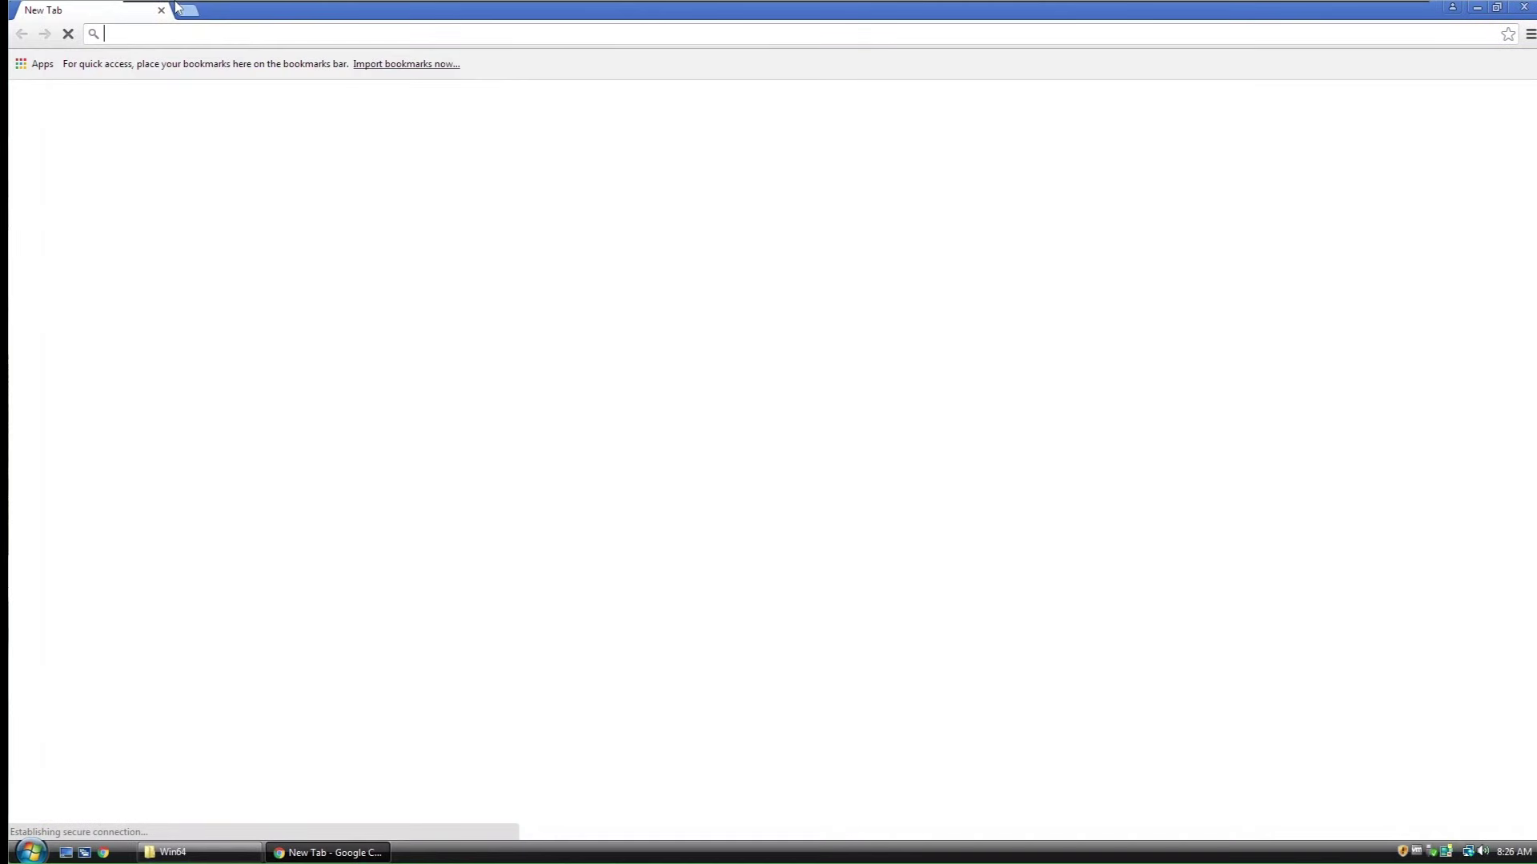
# Step: Try to search Google for "salinewin.exe download"
pyautogui.moveTo(180, 2)
pyautogui.write('sa')
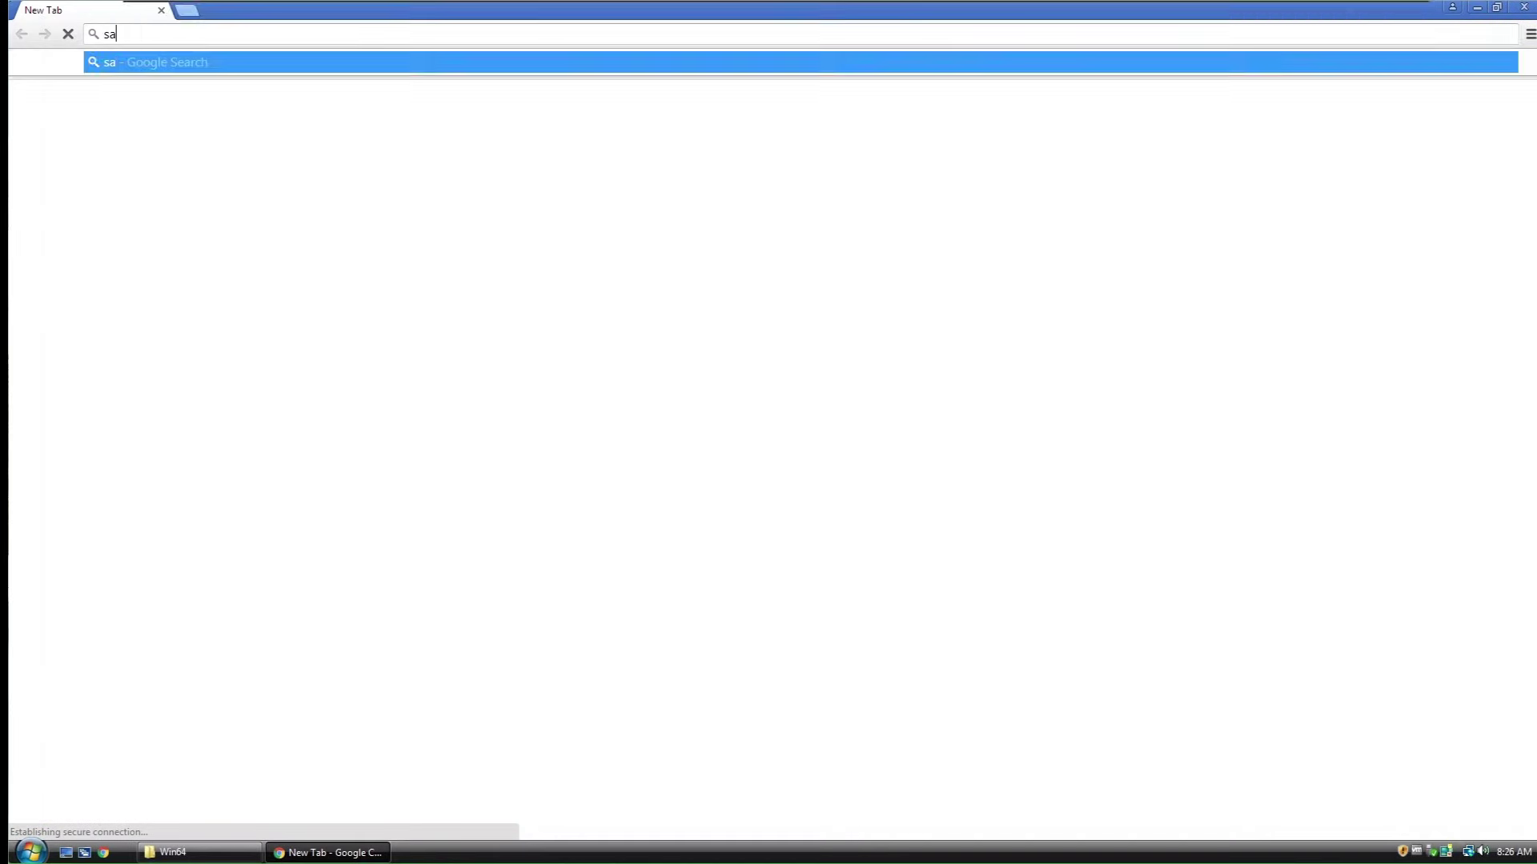
pyautogui.write('linewin.exe download')
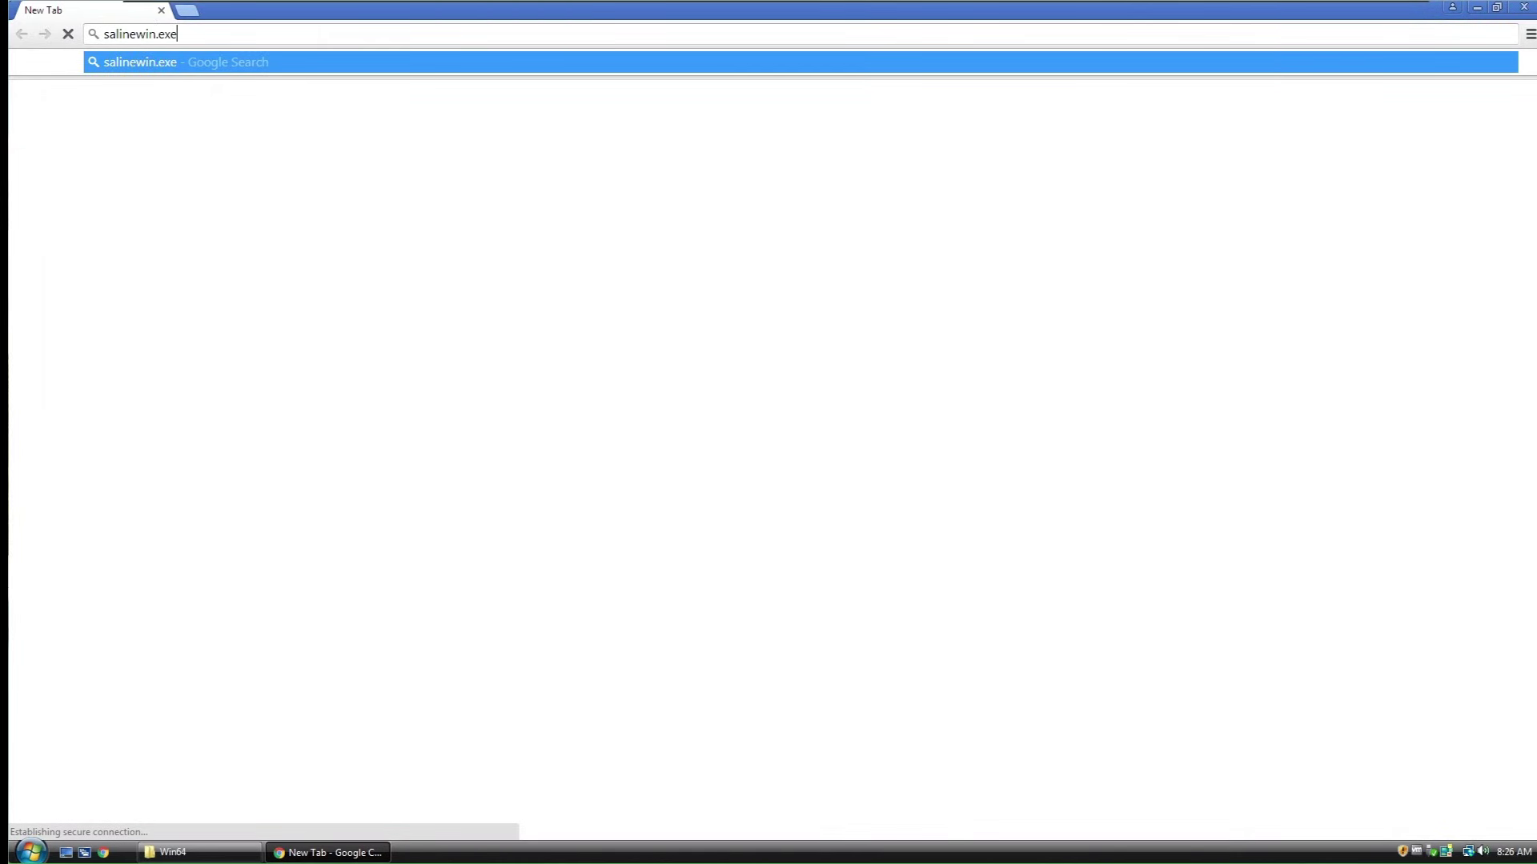
pyautogui.press('Return')
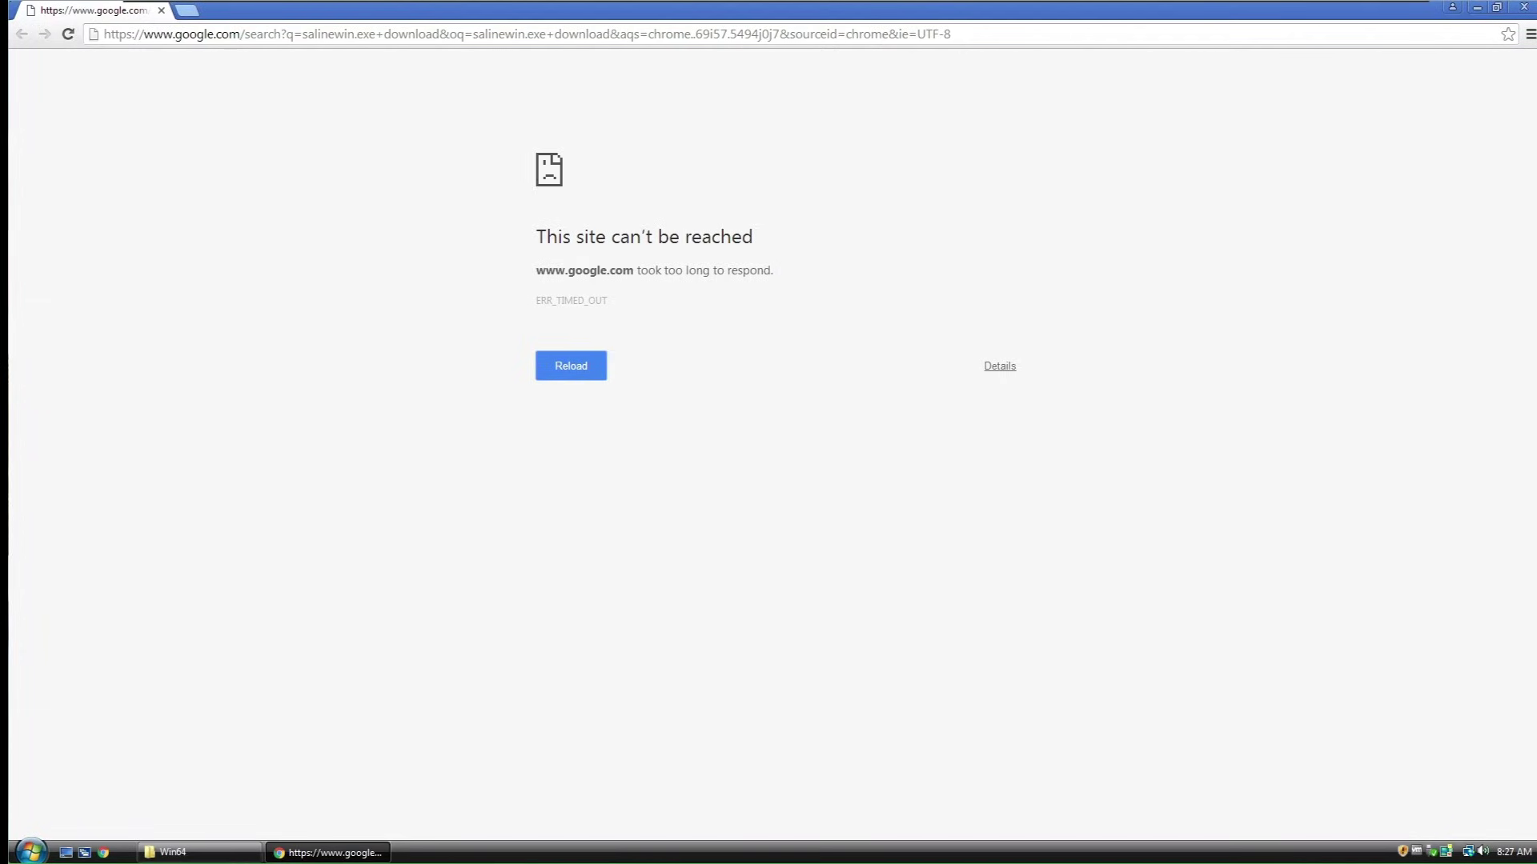
# Step: Load the GitHub page of salinewin.zip in the main branch of the salinewin.exe-Malware repository from the copied address
pyautogui.click(364, 32)
pyautogui.write('https://github.com/pankoza2-pl/salinewin.exe-Malware/blob/main/salinewin.zip')
pyautogui.press('Return')
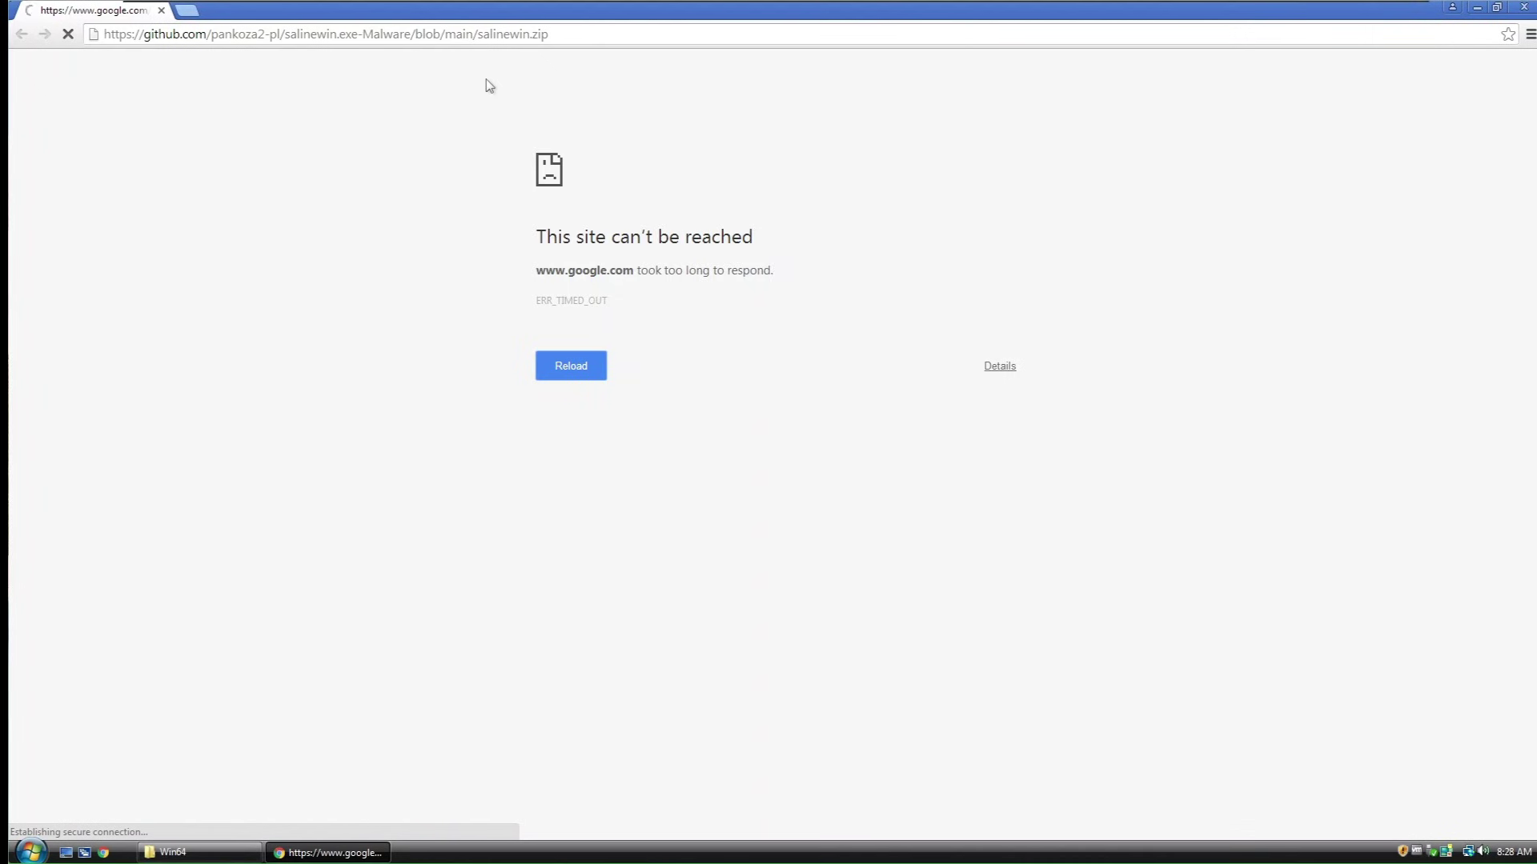
# Step: Bring up the options of the Windows security alert in the notification area
pyautogui.rightClick(1402, 851)
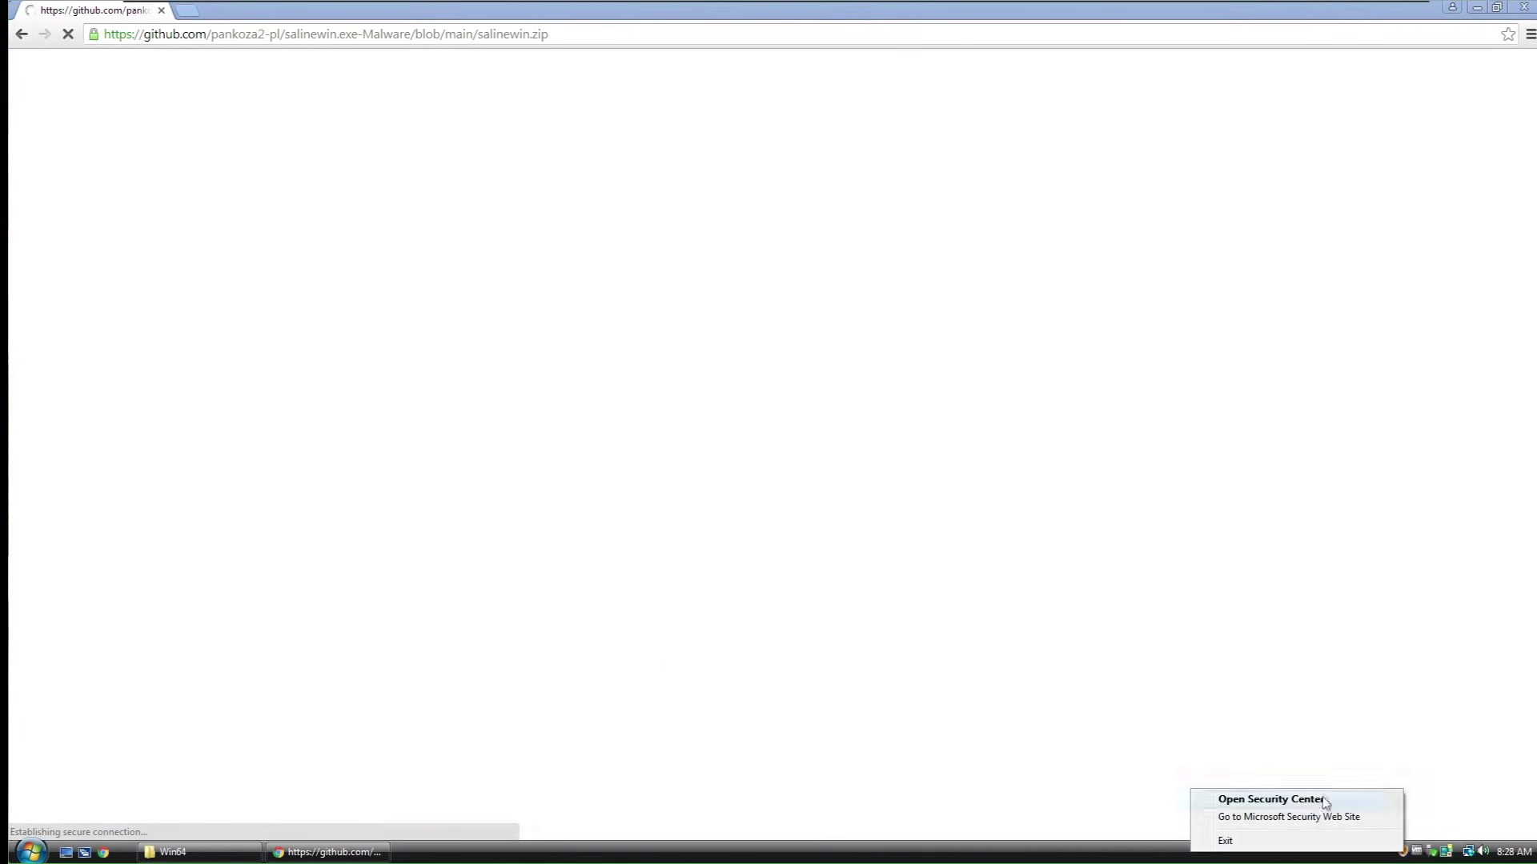
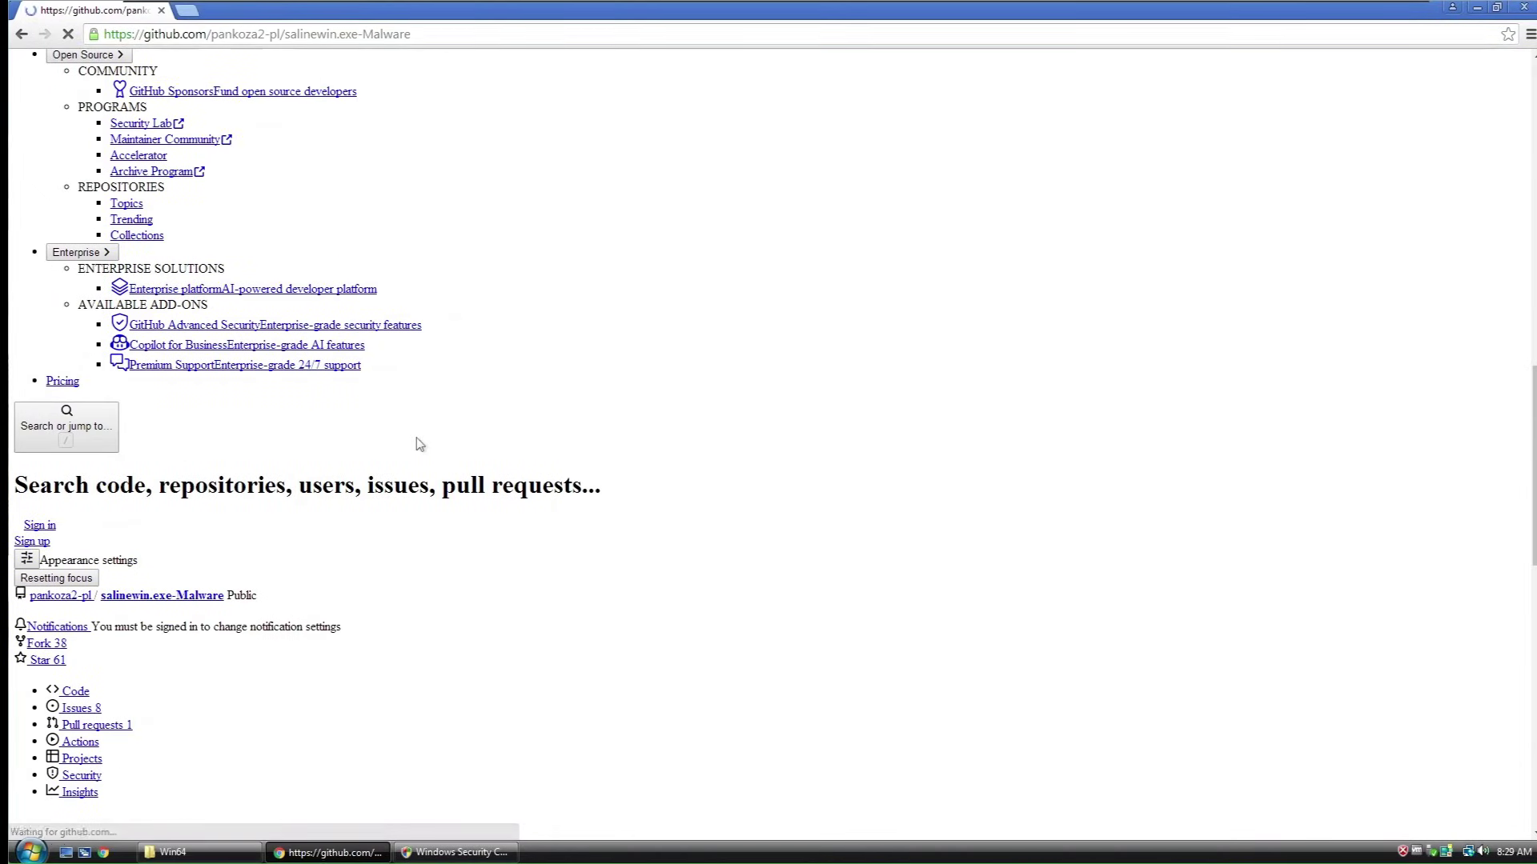
# Step: Load the main-branch page of salinewin.zip from the copied address and download the archive
pyautogui.hotkey('ctrl', 'l')
pyautogui.write('https://github.com/pankoza2-pl/salinewin.exe-Malware/blob/main/salinewin.zip')
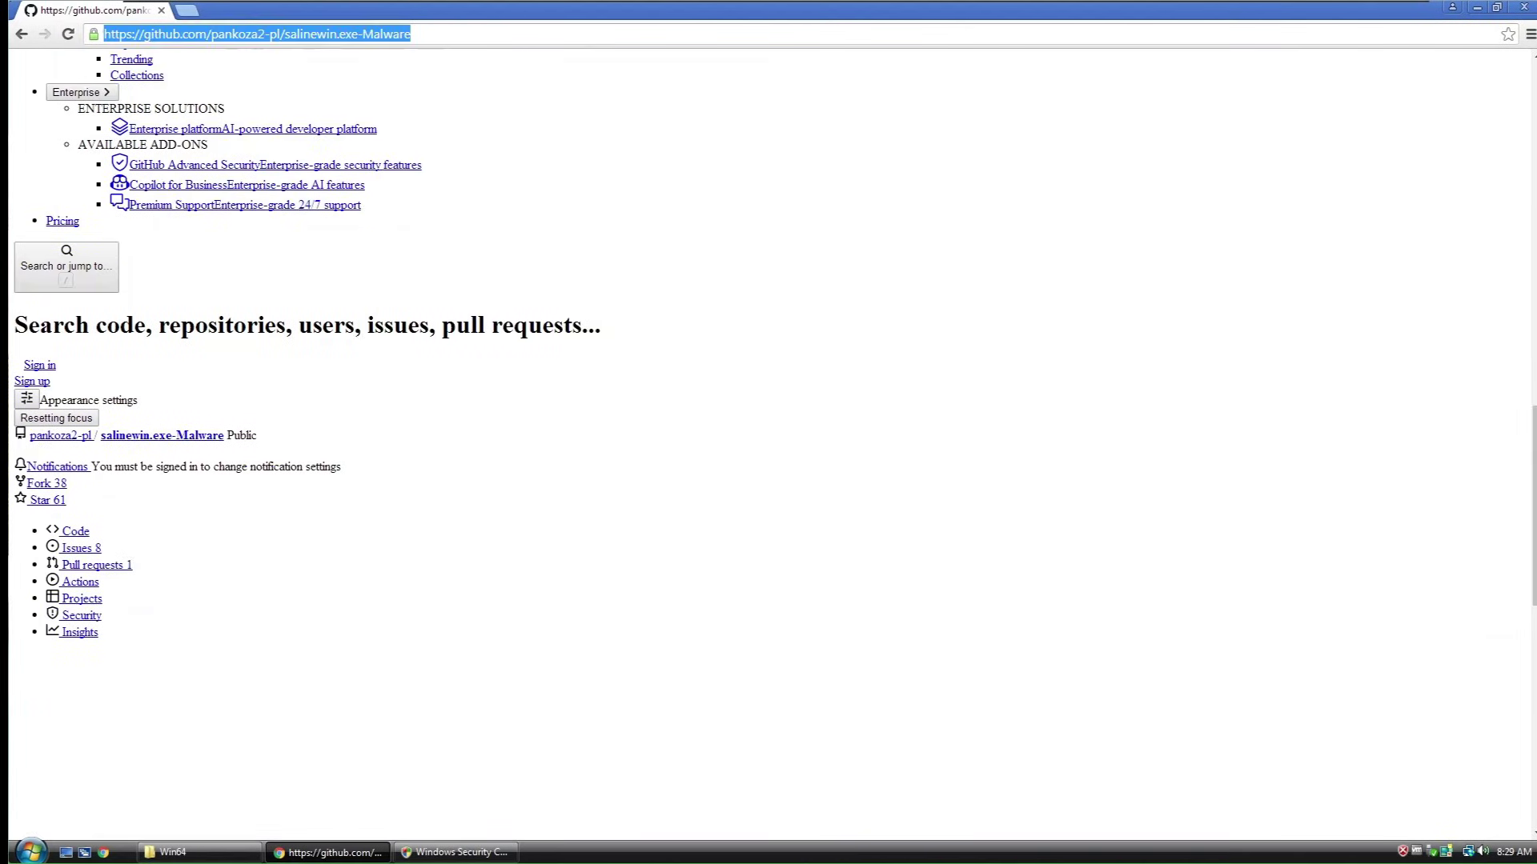
pyautogui.press('Return')
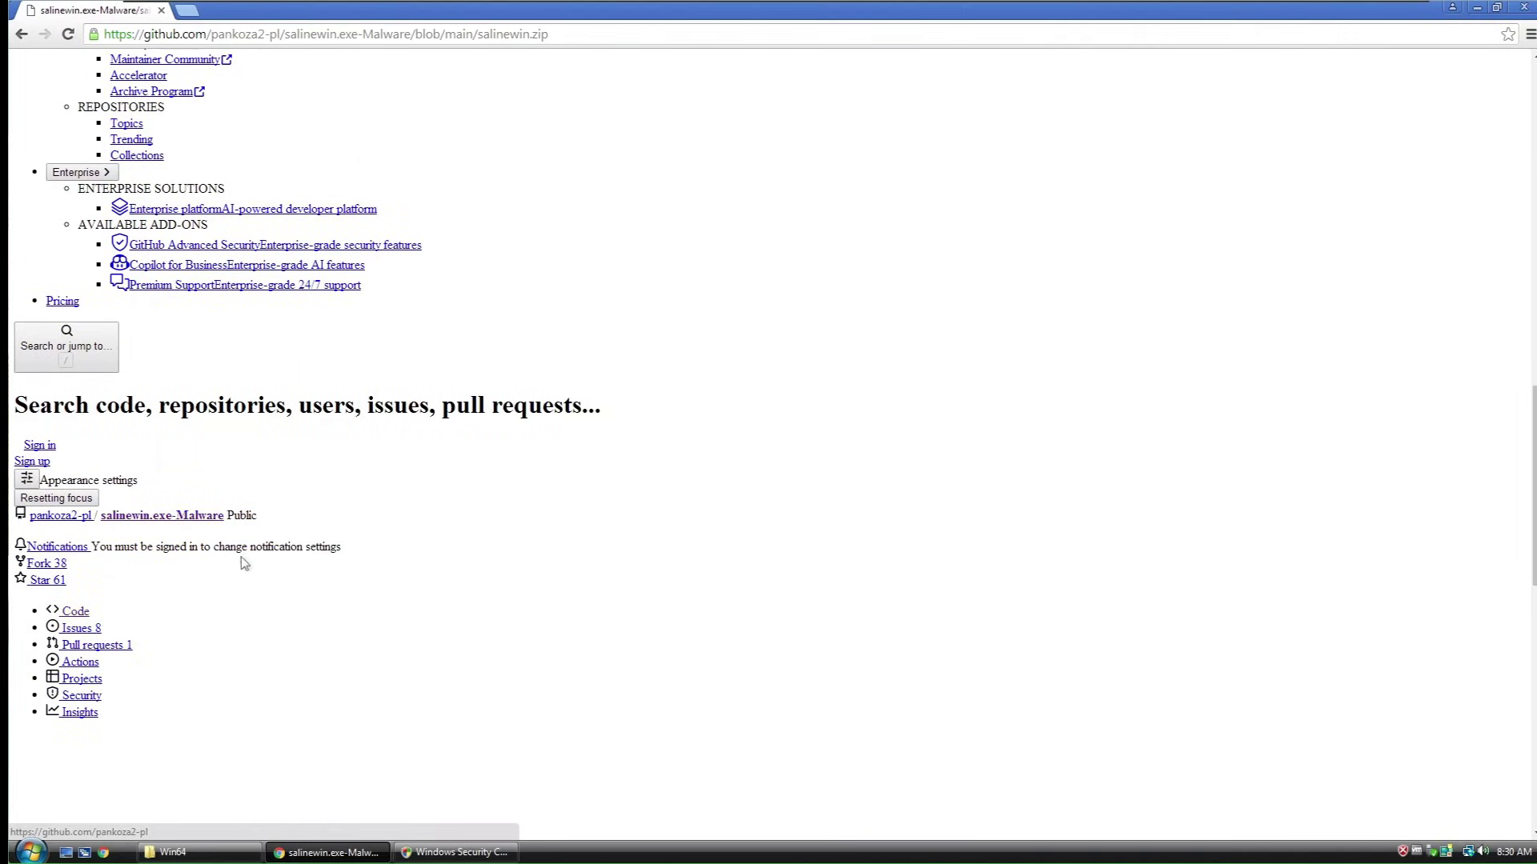
pyautogui.hotkey('ctrl', 'l')
pyautogui.write('https://github.com/pankoza2-pl/salinewin.exe-Malware/raw/refs/heads/main/salinewin.zip')
pyautogui.press('Return')
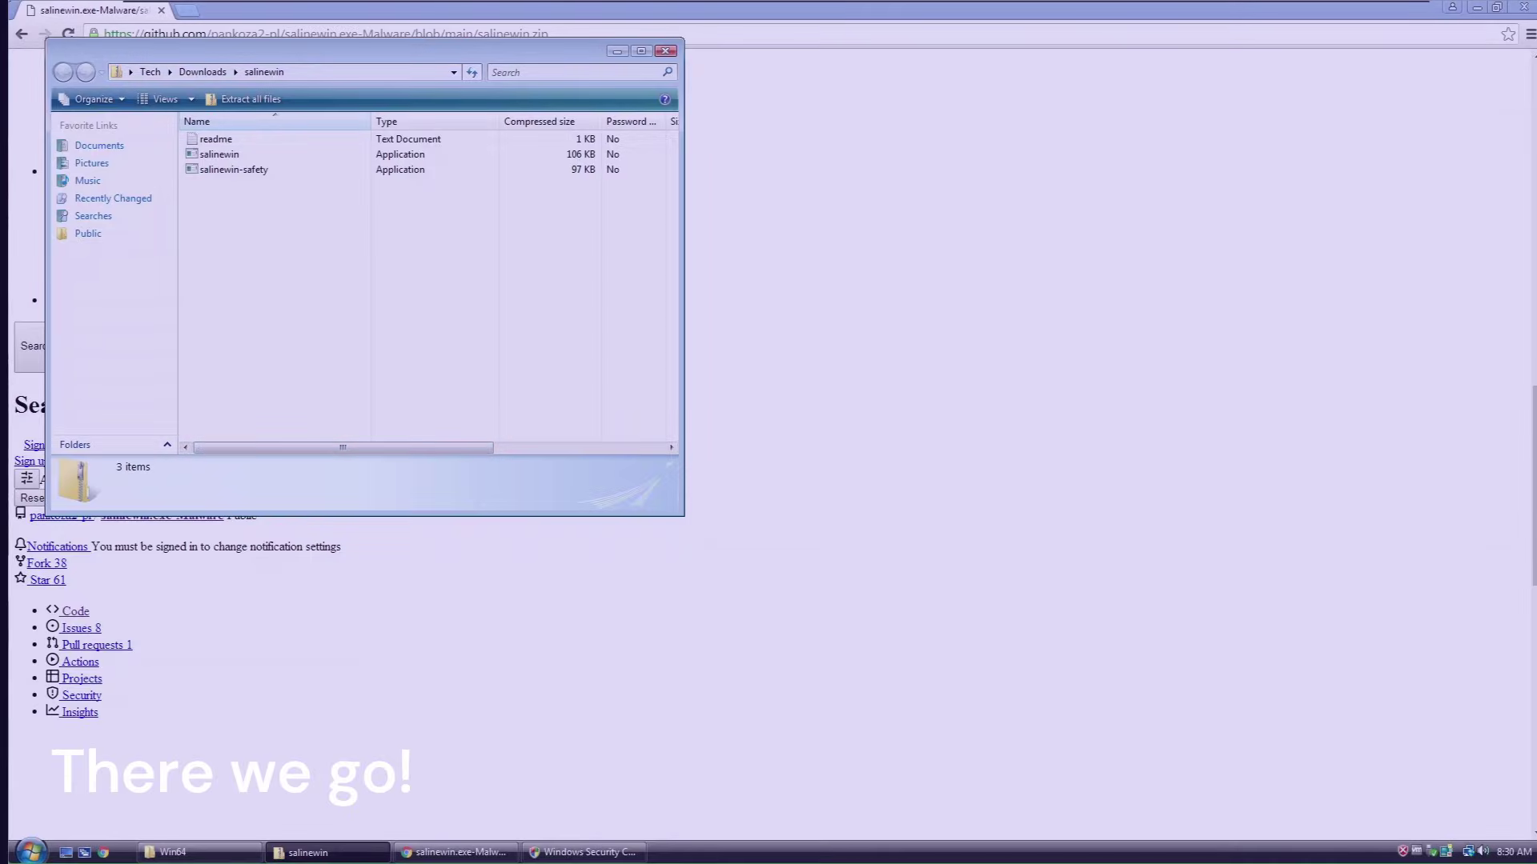
# Step: Close the salinewin archive, Windows Security Center and Win64 folder windows to clear the desktop
pyautogui.click(665, 51)
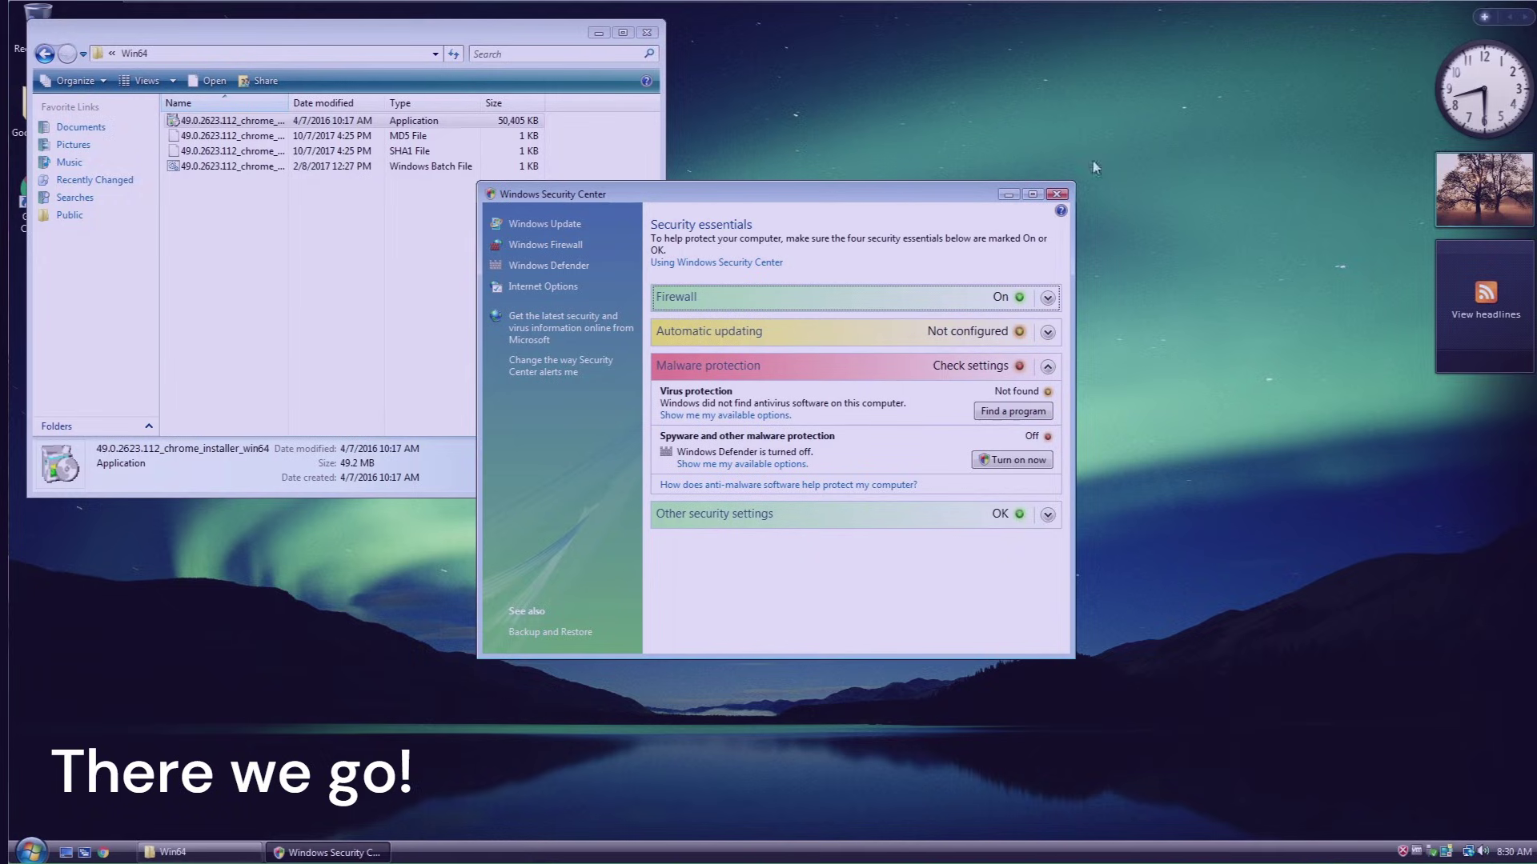
pyautogui.click(1056, 195)
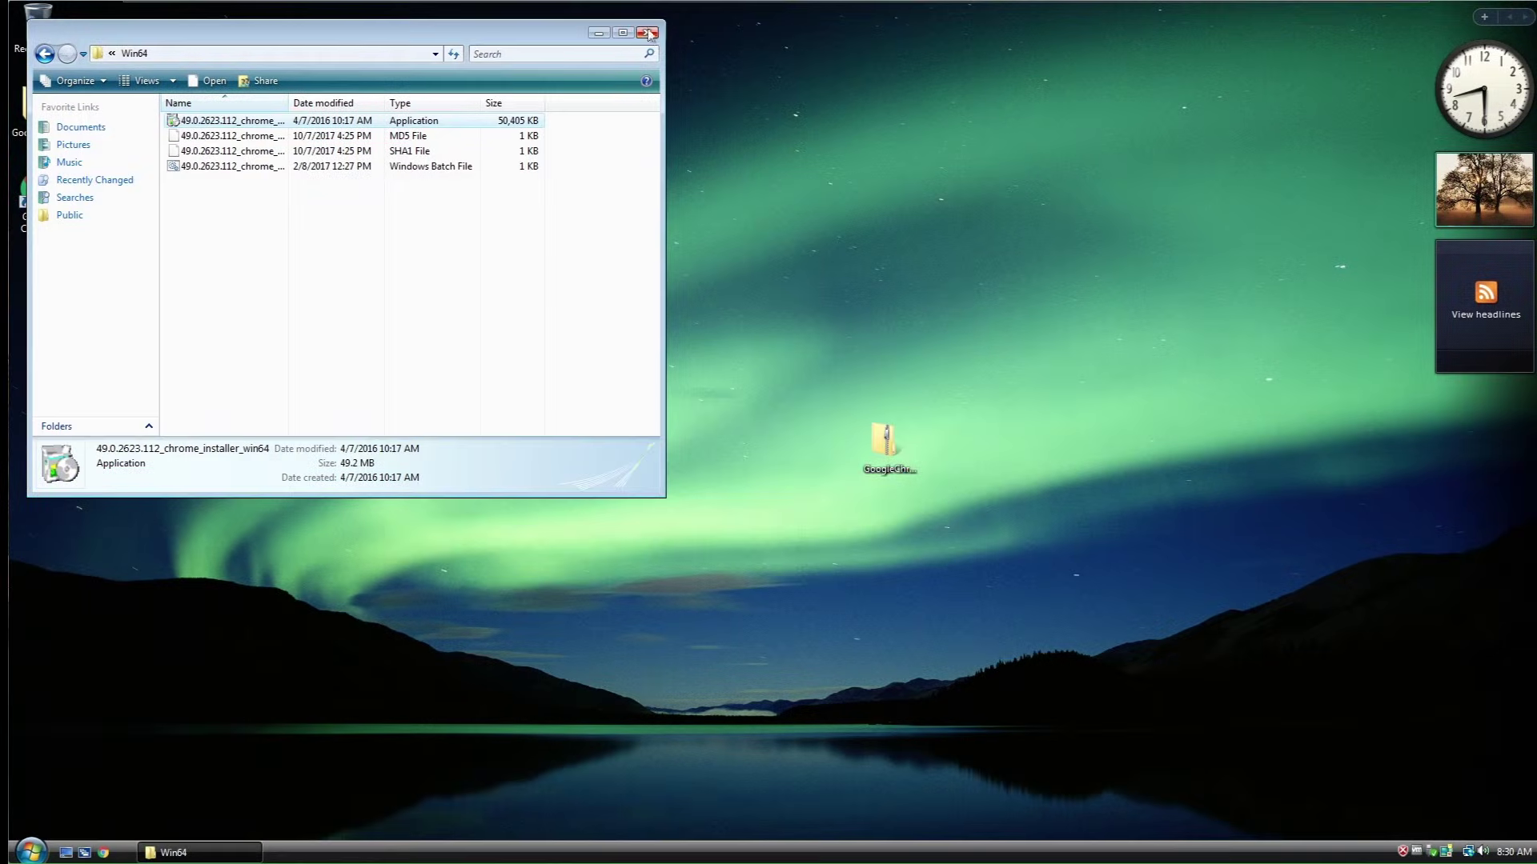
pyautogui.click(648, 33)
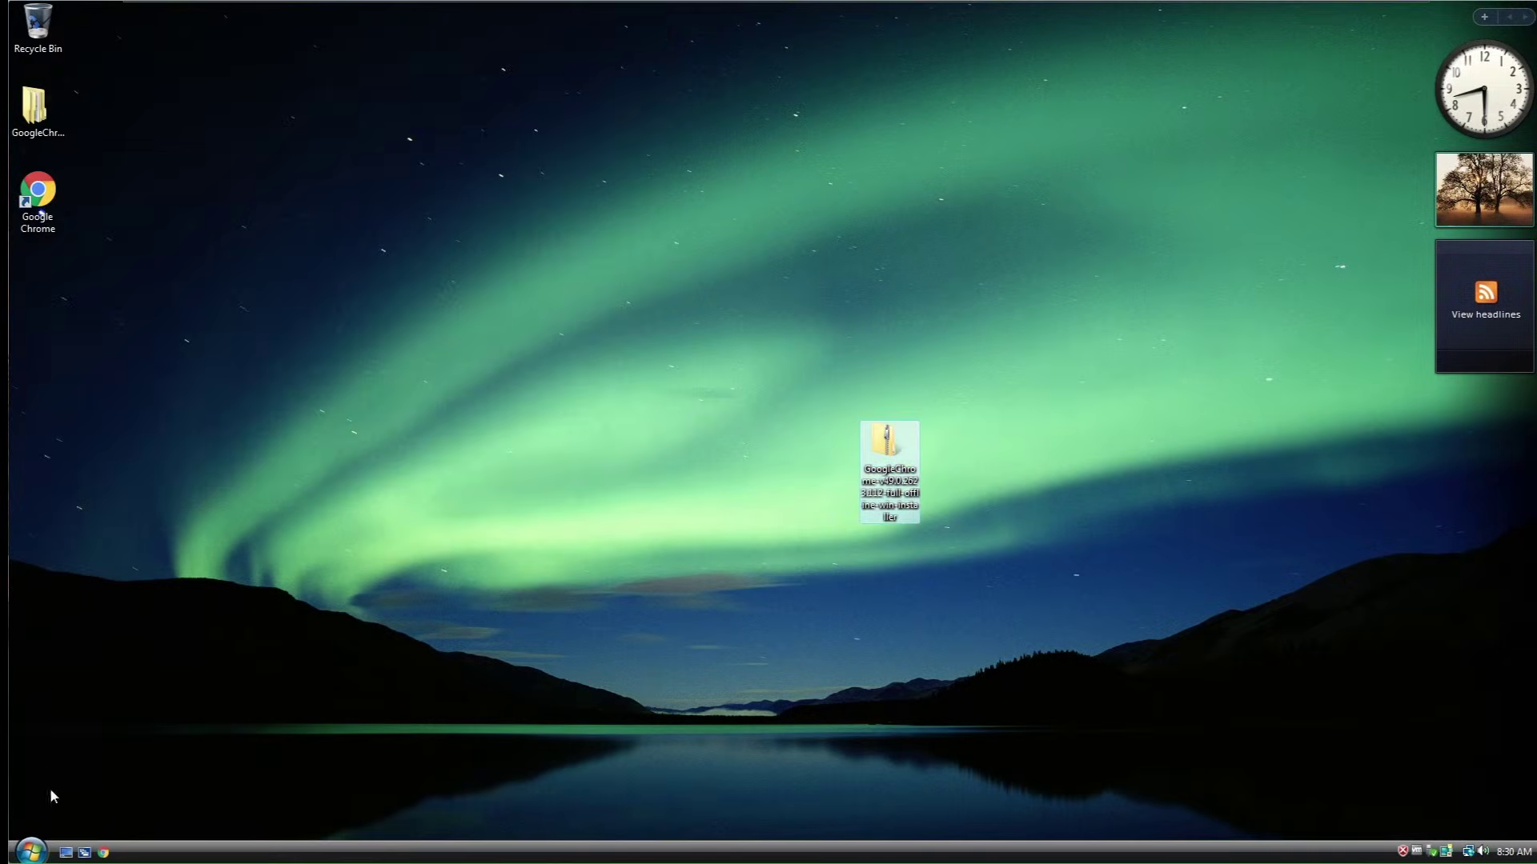
# Step: Open the Computer window in Vista and bring up the options of the virtual machine in VMware
pyautogui.click(40, 857)
pyautogui.click(255, 661)
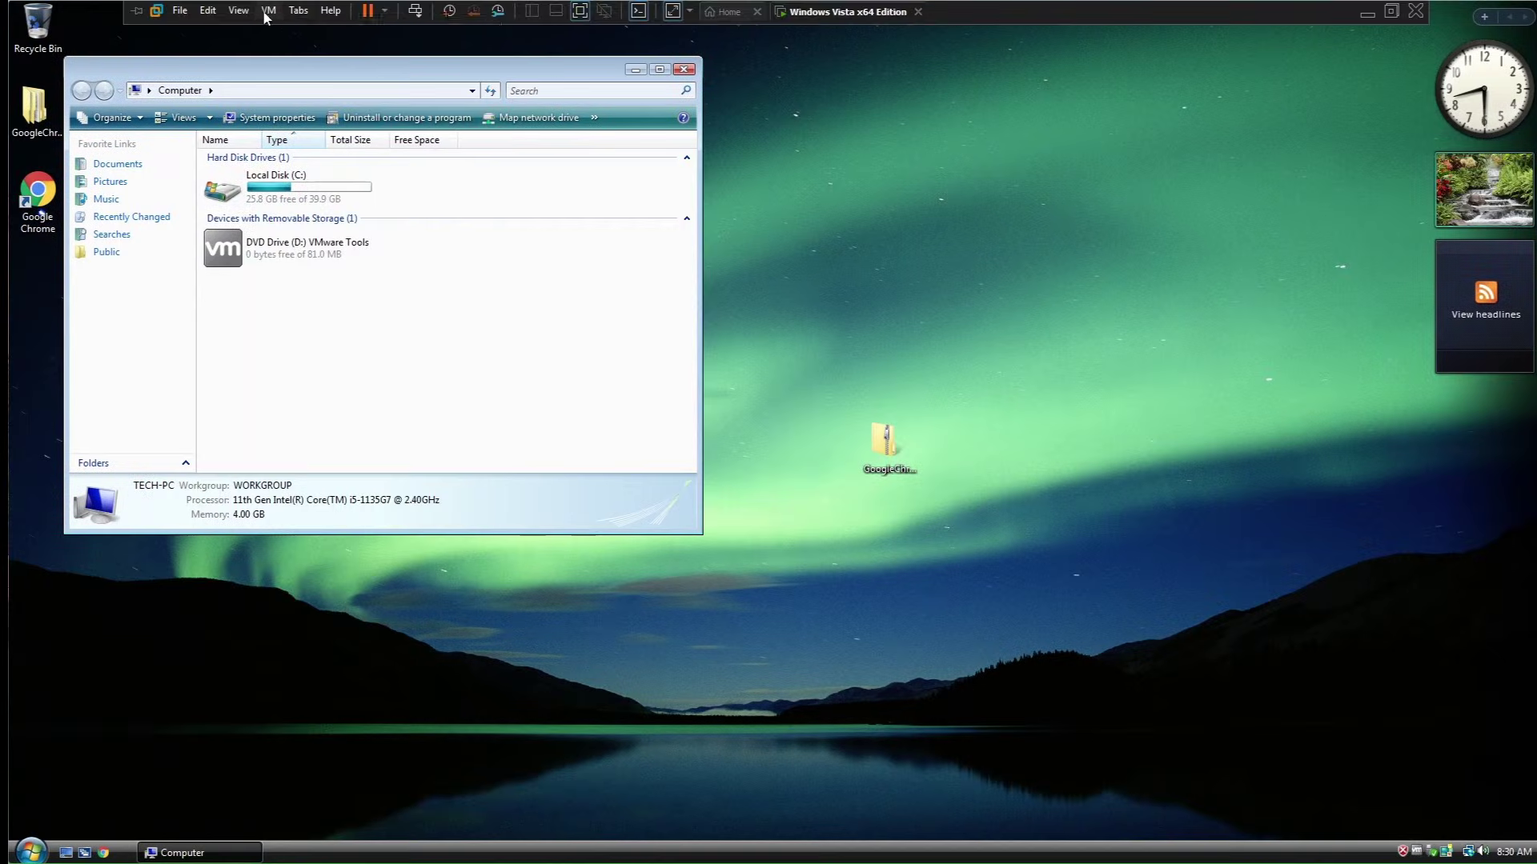
pyautogui.click(268, 11)
pyautogui.click(297, 230)
pyautogui.click(856, 186)
# Step: Browse from Local Disk (C:) through Users and Tech to the Downloads folder
pyautogui.doubleClick(304, 189)
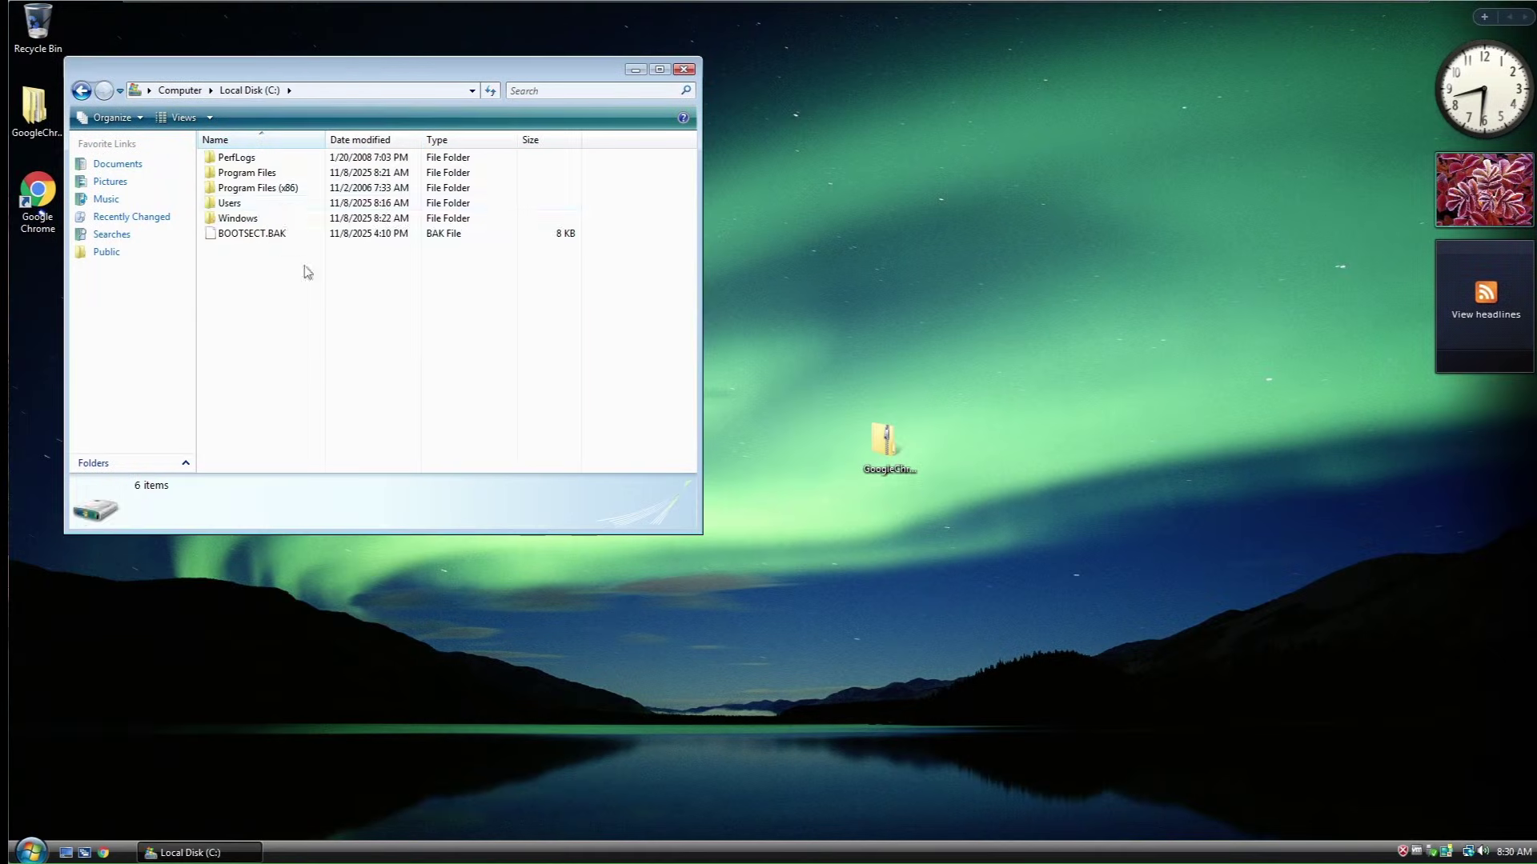
pyautogui.doubleClick(295, 204)
pyautogui.doubleClick(291, 174)
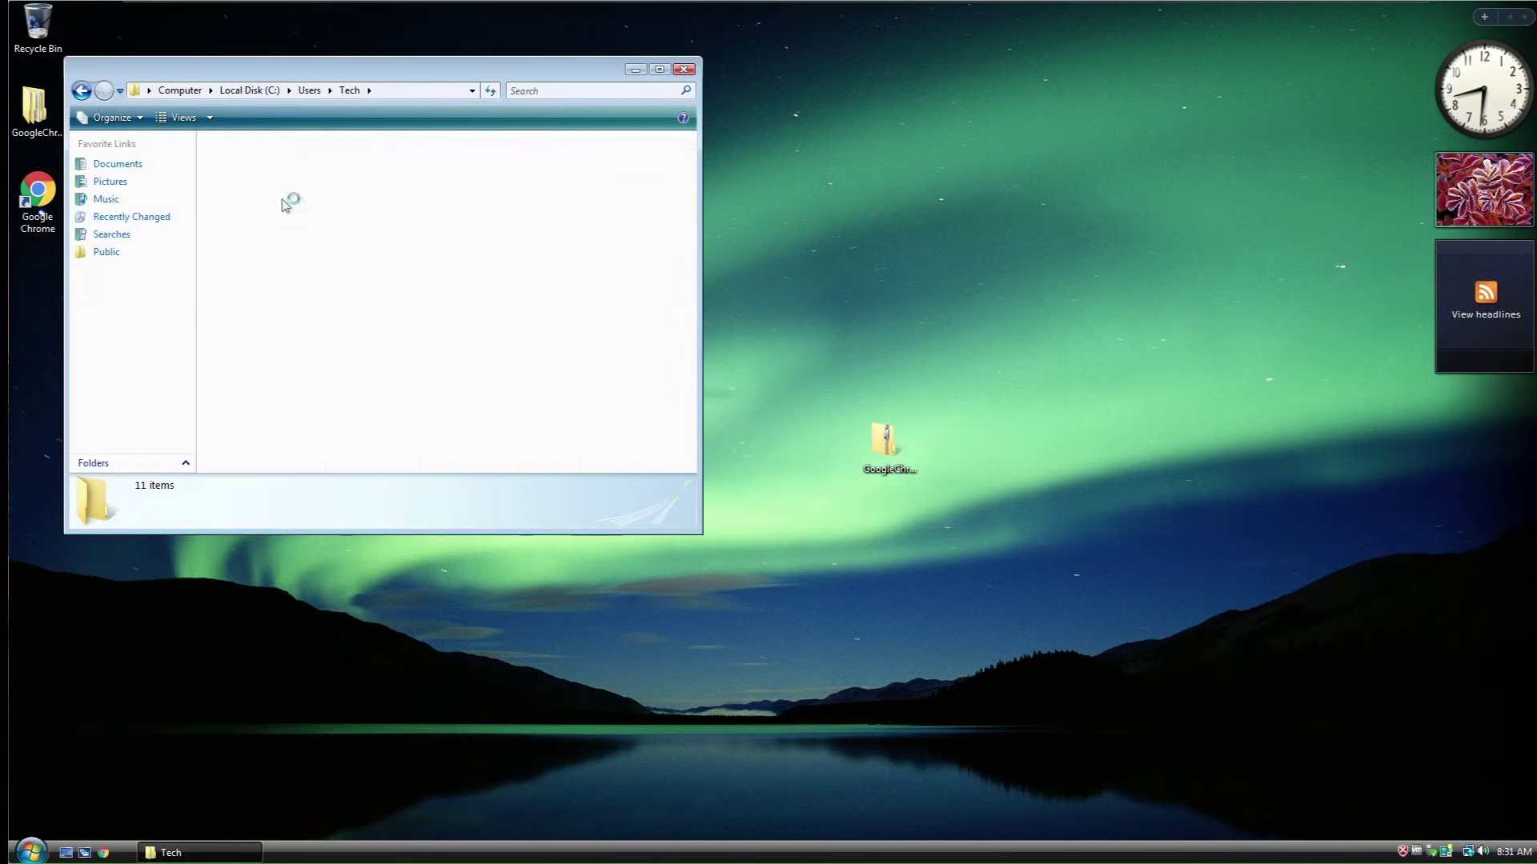
pyautogui.doubleClick(289, 205)
# Step: Extract all files of the salinewin archive into a salinewin folder in Downloads and run salinewin-safety from it
pyautogui.click(299, 157)
pyautogui.rightClick(299, 157)
pyautogui.click(336, 220)
pyautogui.click(925, 580)
pyautogui.doubleClick(364, 207)
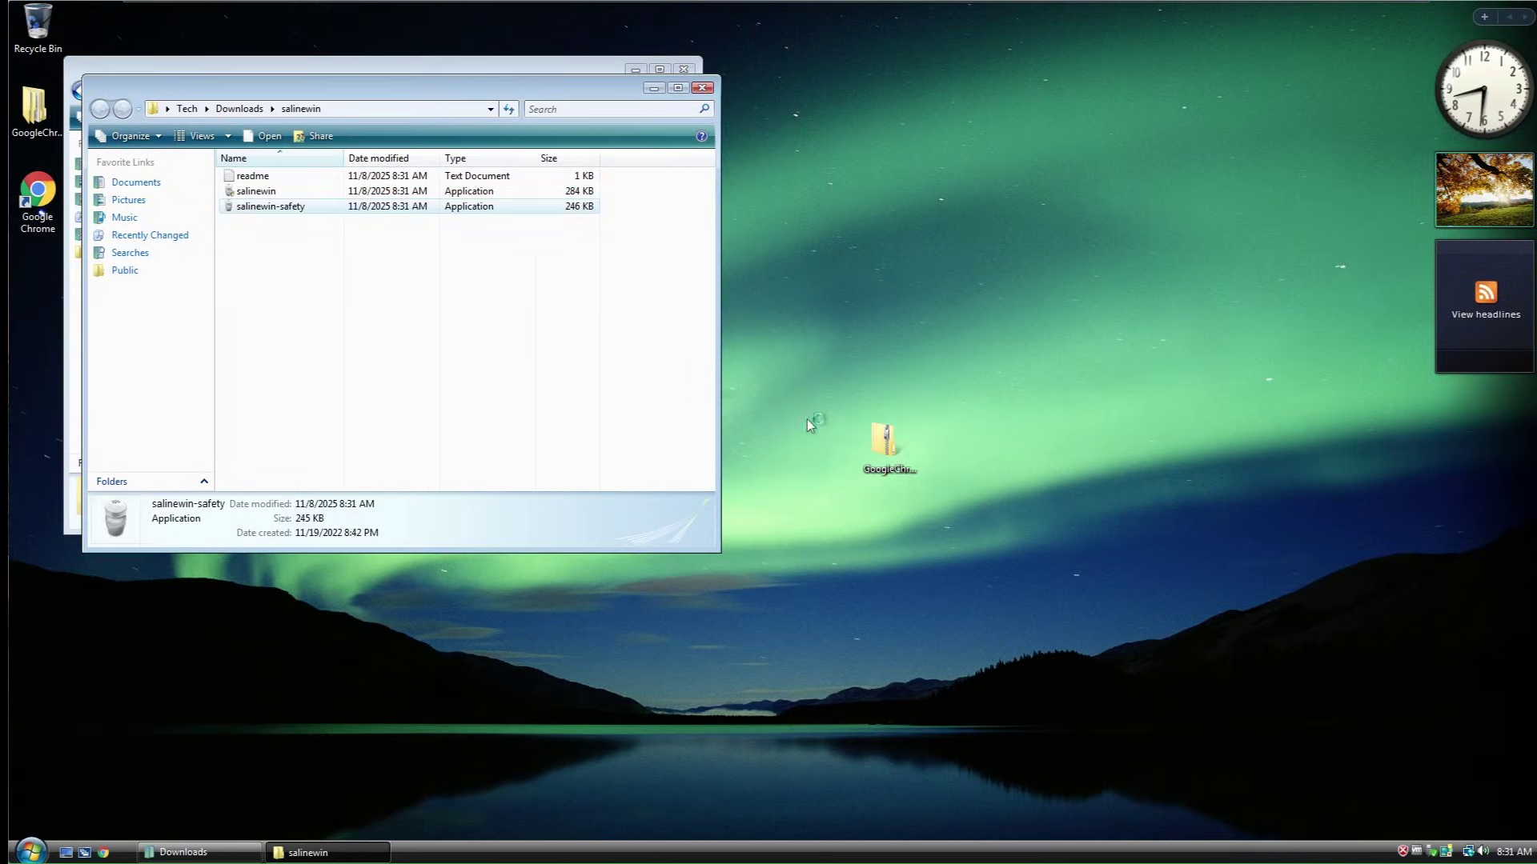
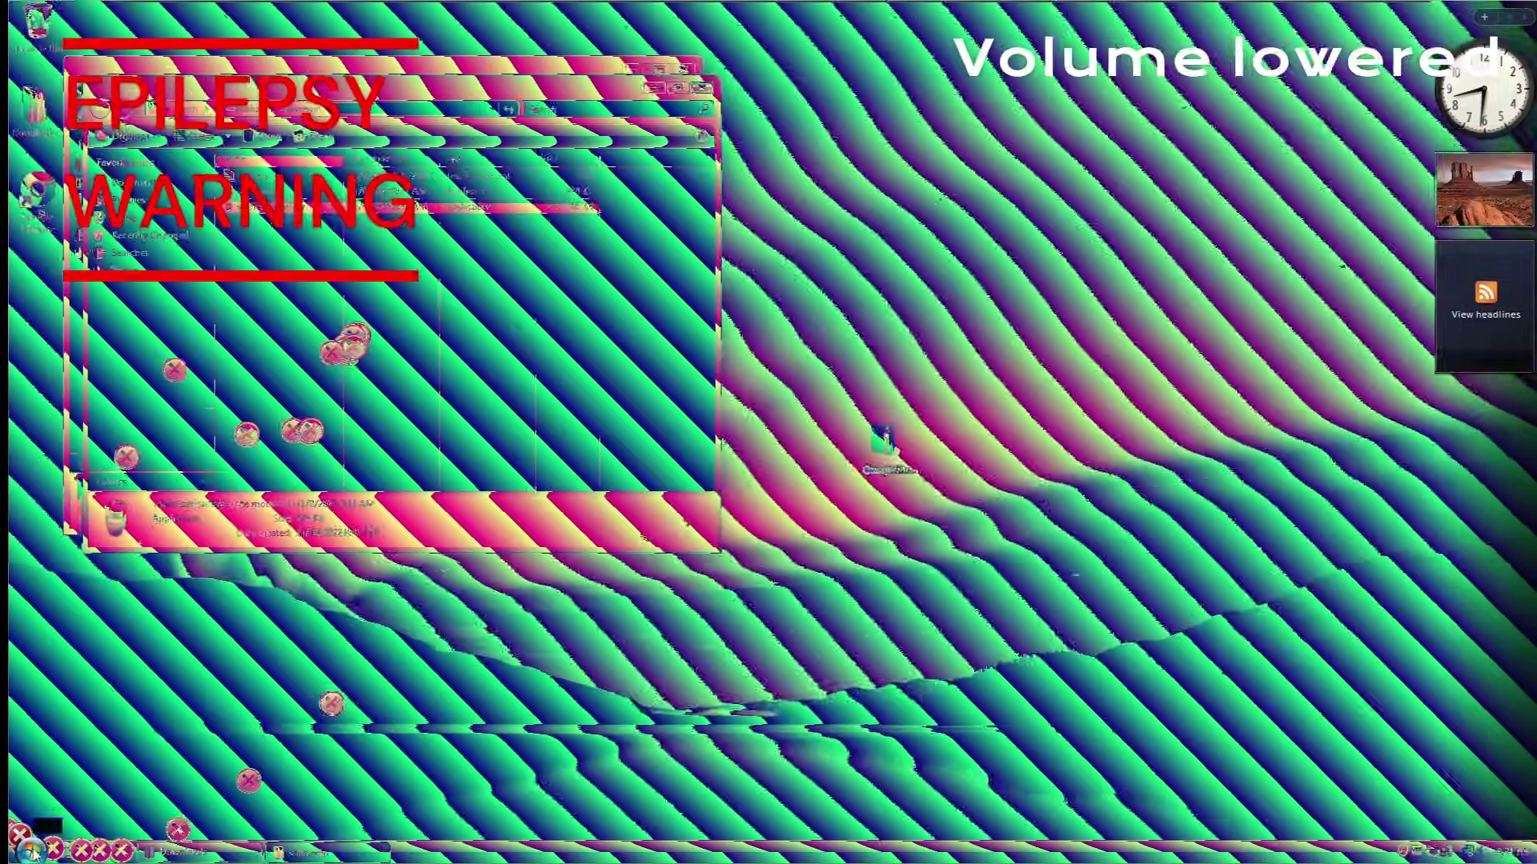
pyautogui.click(34, 856)
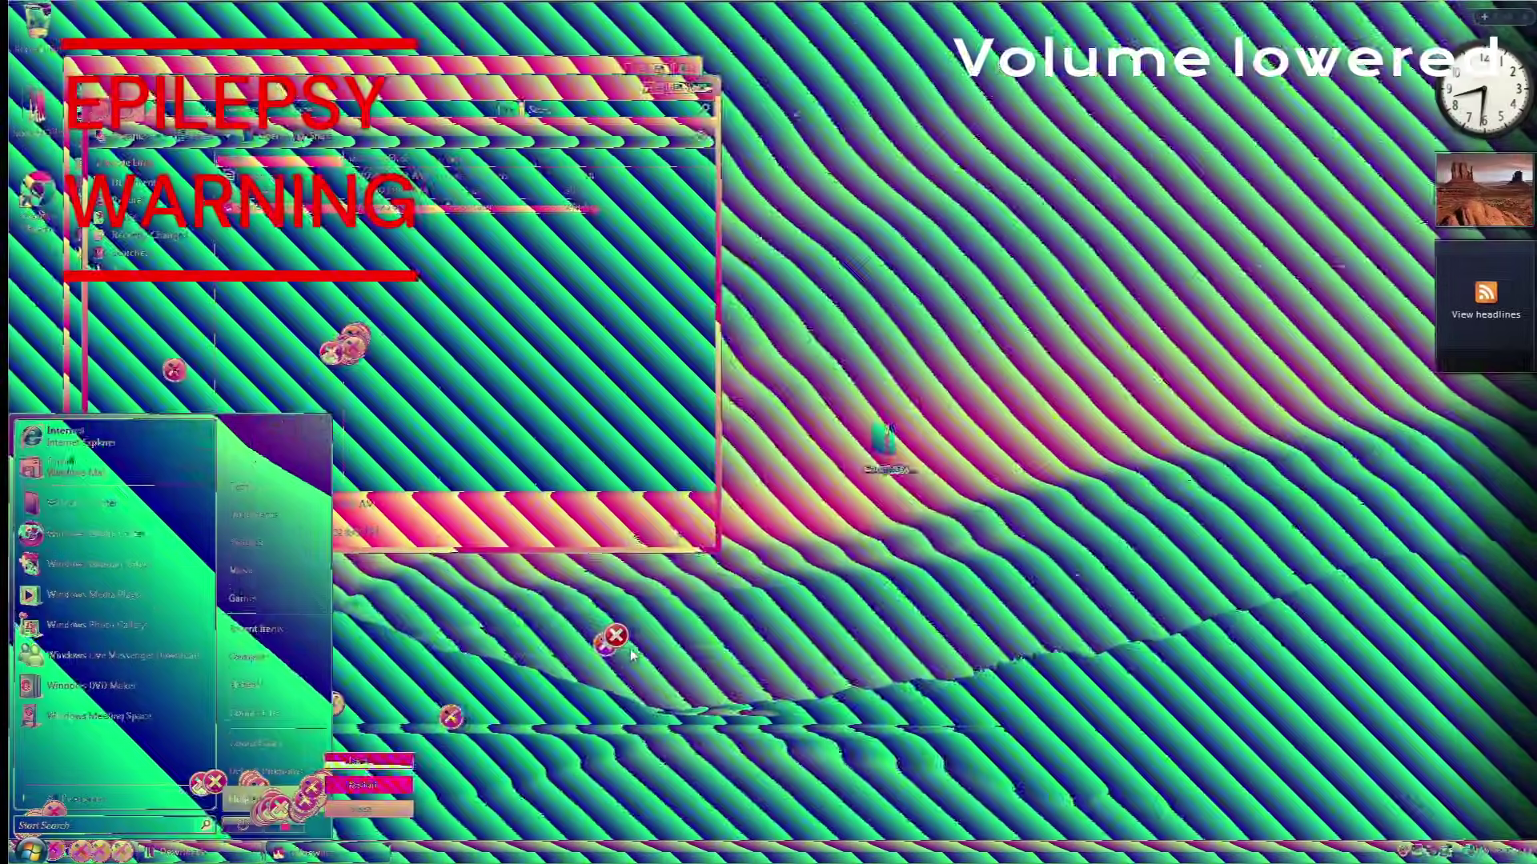
pyautogui.click(623, 648)
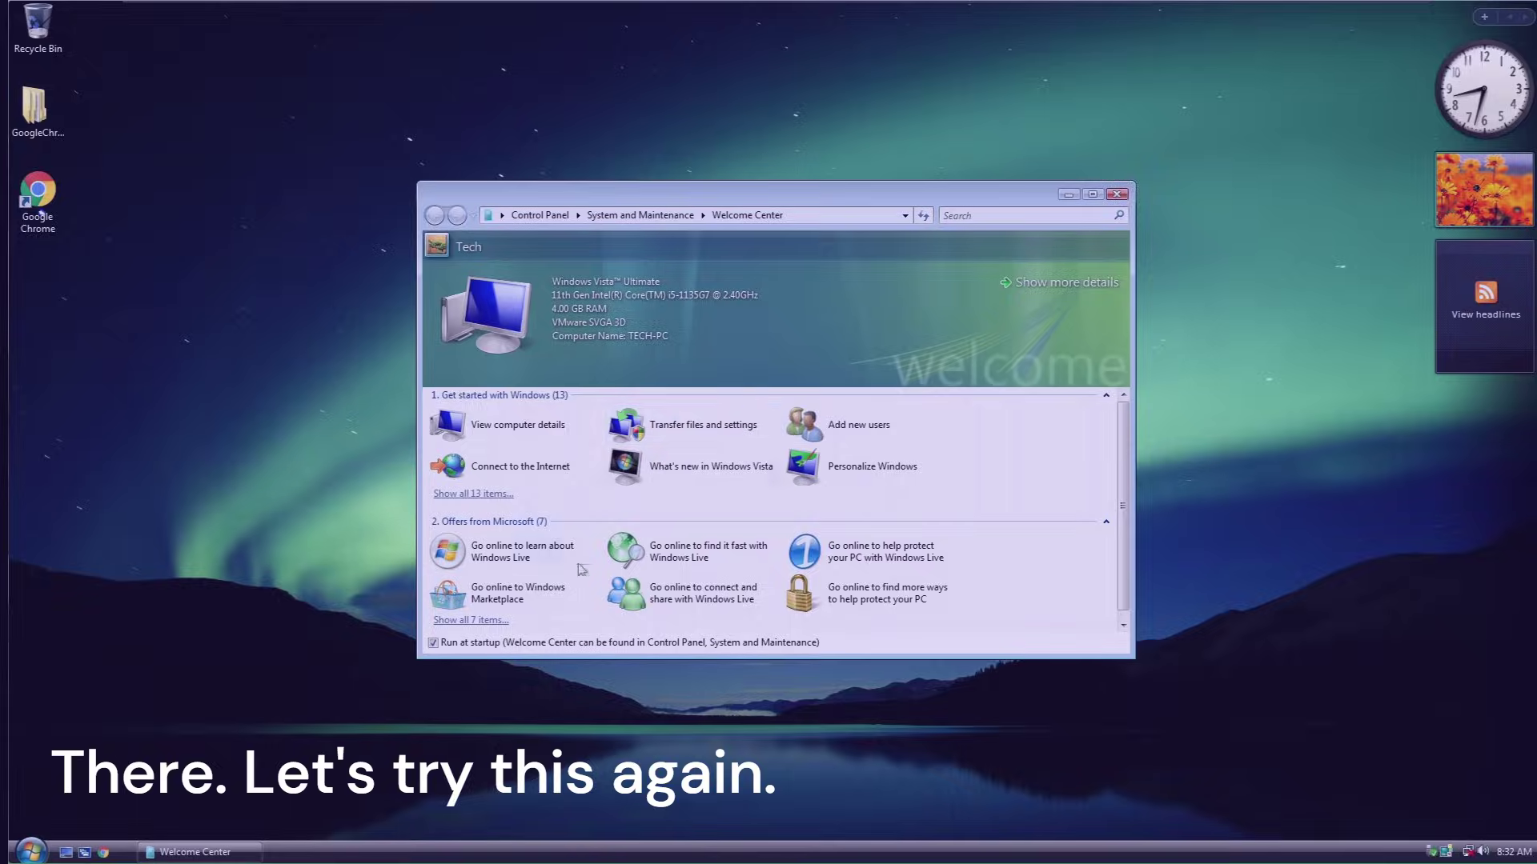
# Step: Turn off running Welcome Center at startup and close its window
pyautogui.click(480, 646)
pyautogui.click(1117, 194)
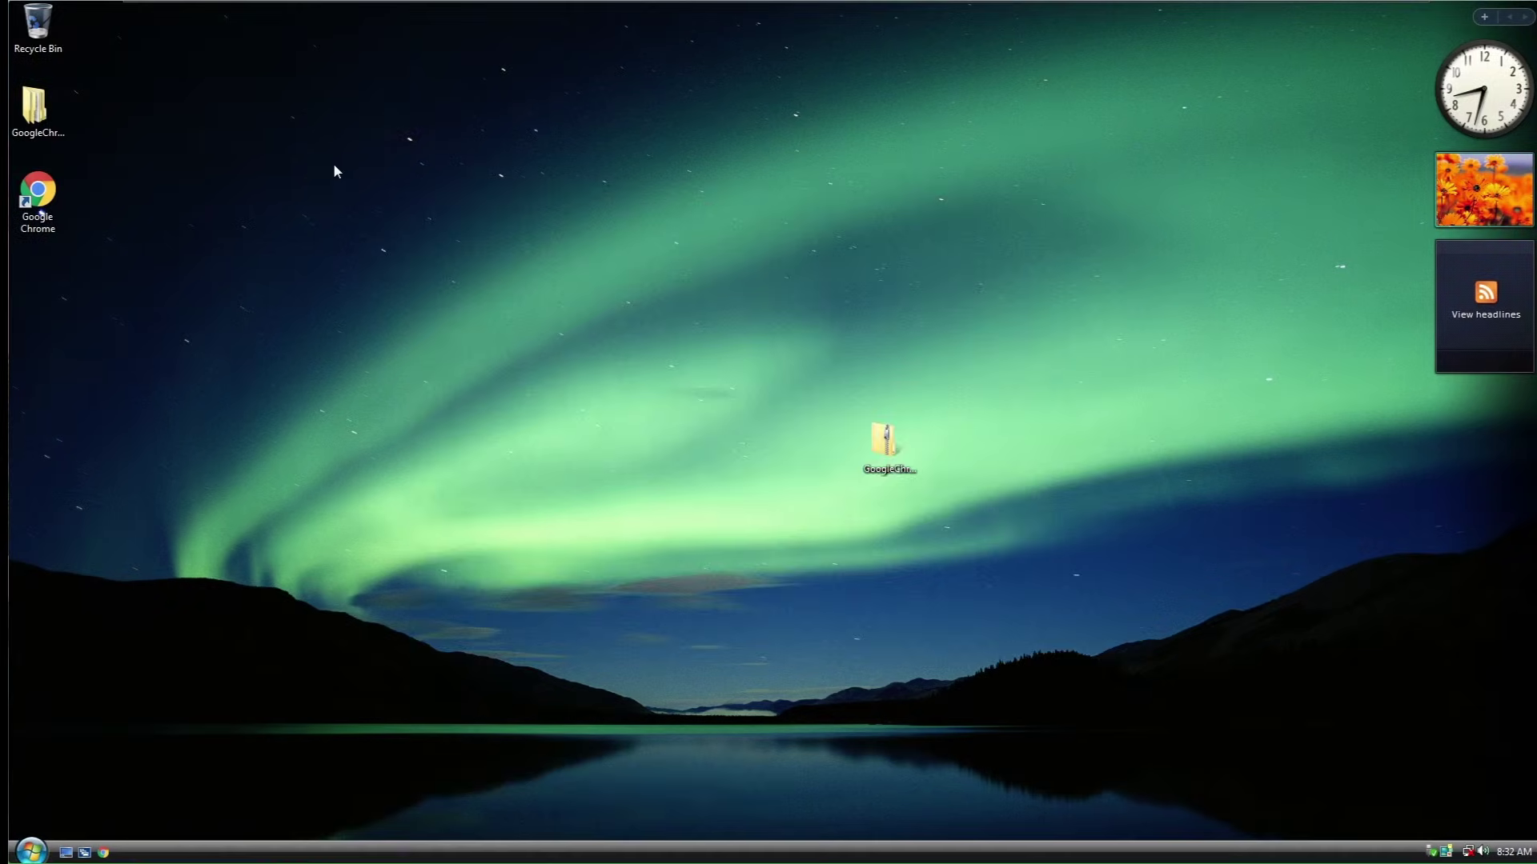
# Step: Open Local Disk (C:) from Computer and browse through the Public folder to the Documents folder
pyautogui.click(49, 855)
pyautogui.click(304, 612)
pyautogui.doubleClick(308, 172)
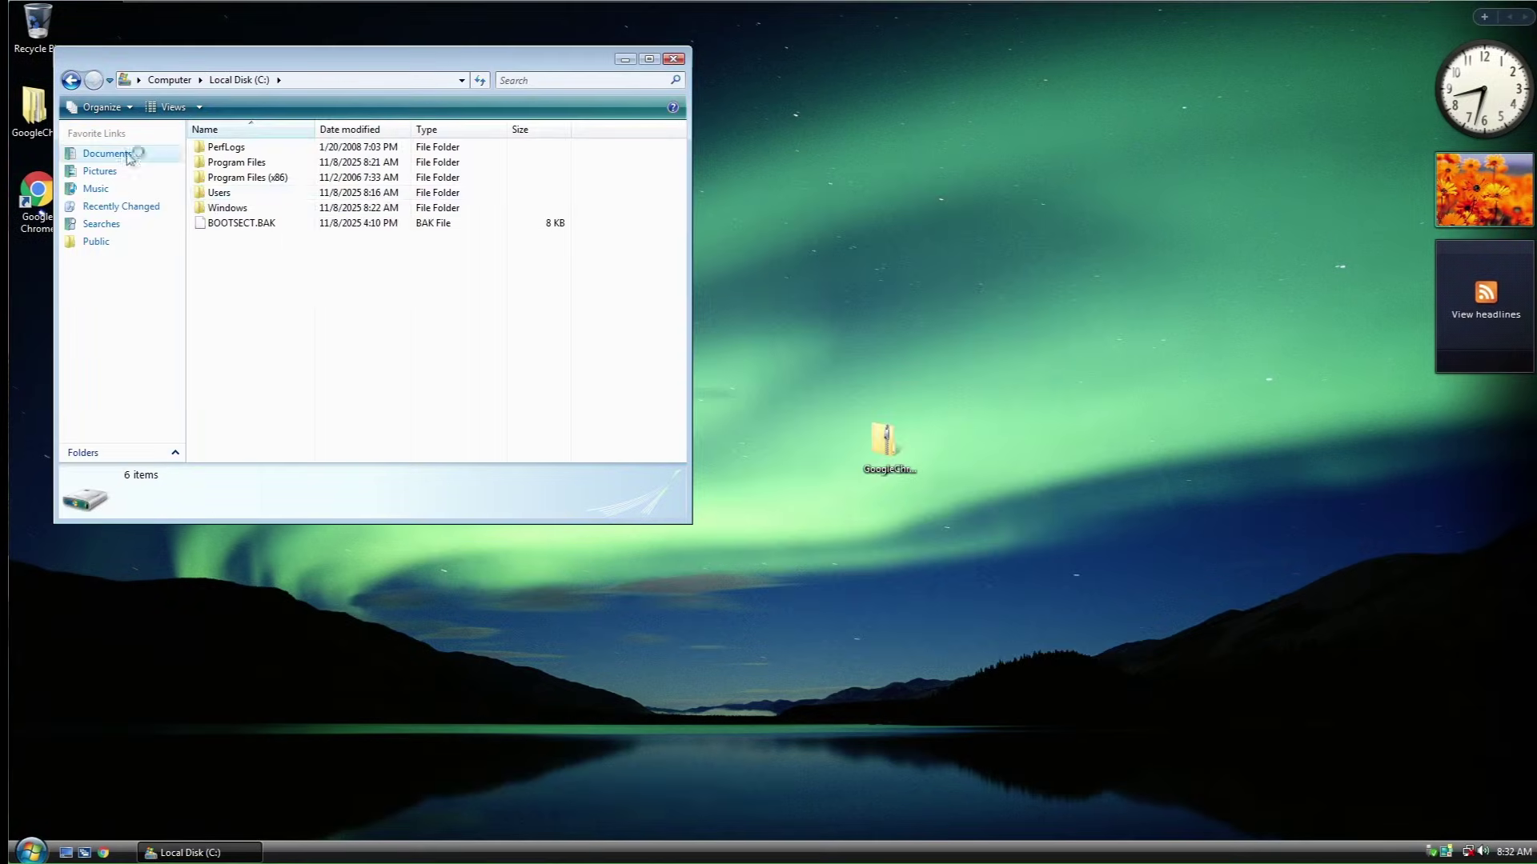
pyautogui.click(126, 209)
pyautogui.click(103, 261)
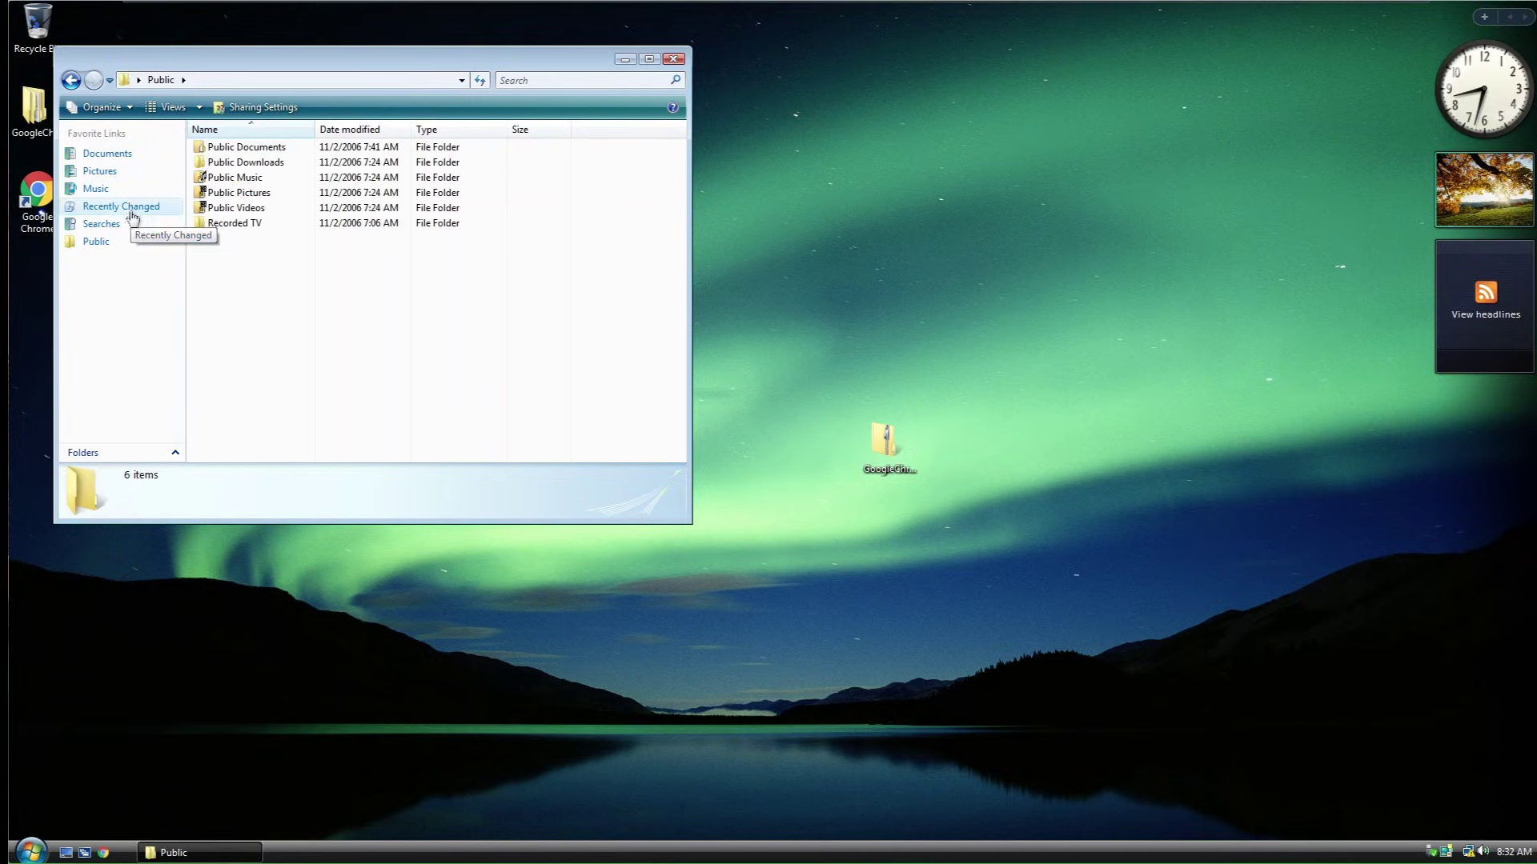
pyautogui.click(131, 210)
pyautogui.click(152, 175)
# Step: Go to C:\Users\Tech\Downloads and move the extracted salinewin folder to the desktop
pyautogui.doubleClick(304, 81)
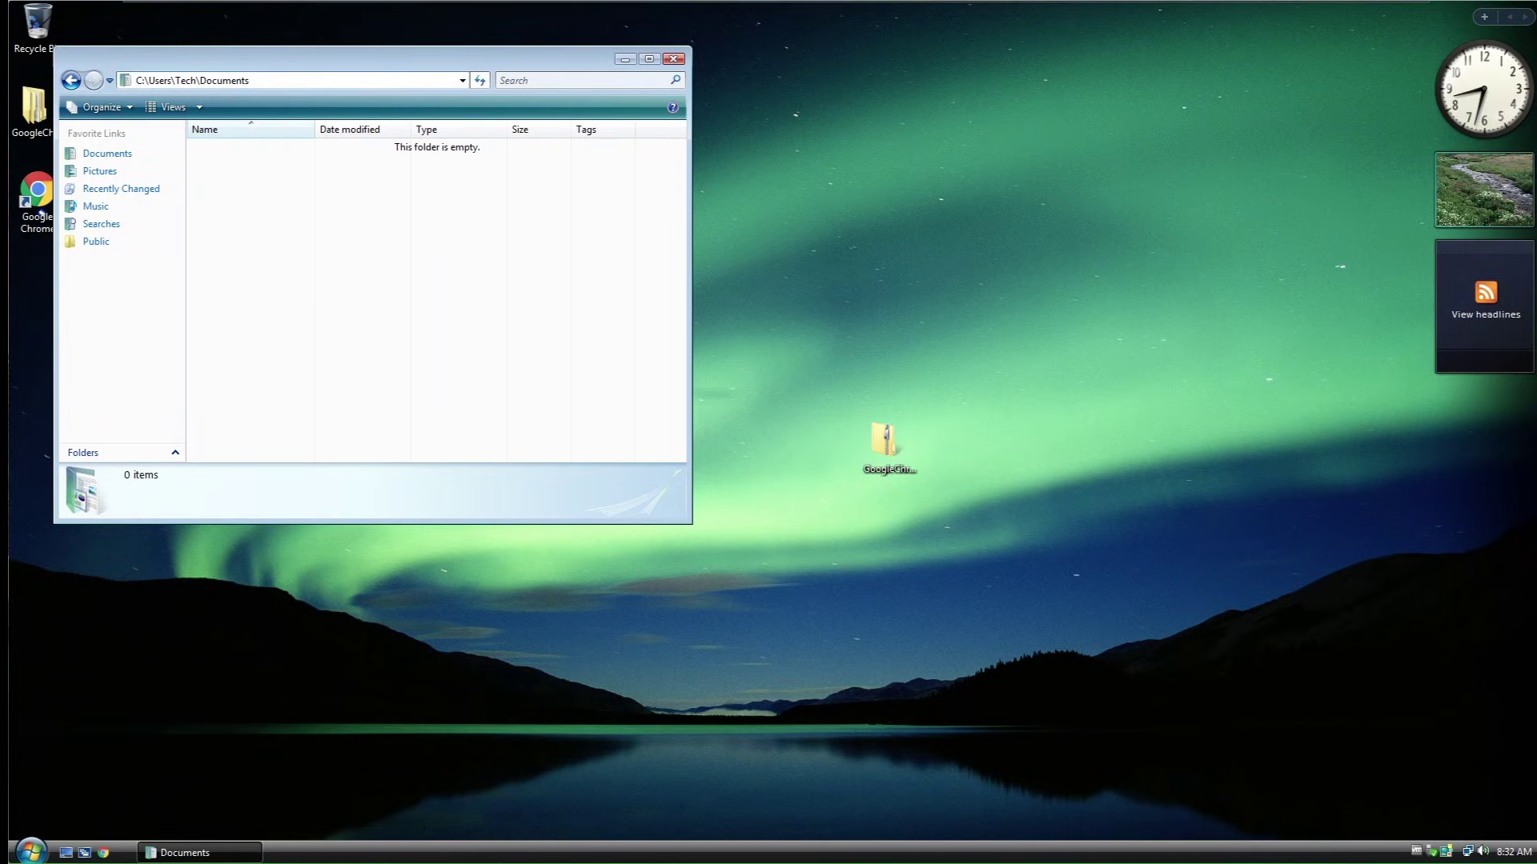
pyautogui.press('BackSpace')
pyautogui.press('BackSpace')
pyautogui.press('BackSpace')
pyautogui.press('BackSpace')
pyautogui.press('BackSpace')
pyautogui.press('BackSpace')
pyautogui.press('BackSpace')
pyautogui.write('wnloads')
pyautogui.press('Return')
pyautogui.moveTo(228, 147); pyautogui.dragTo(37, 276)
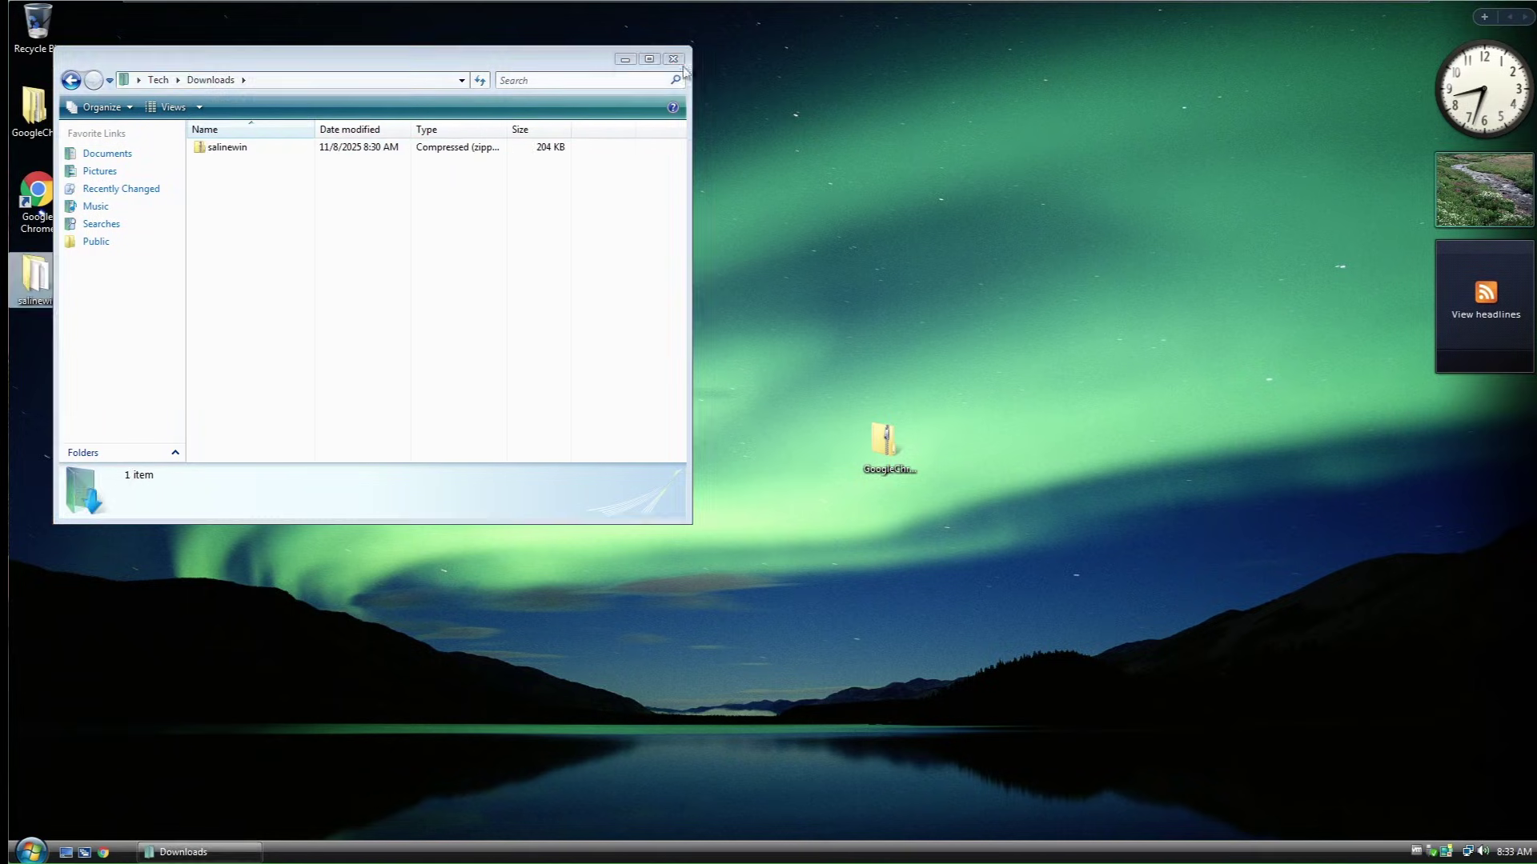